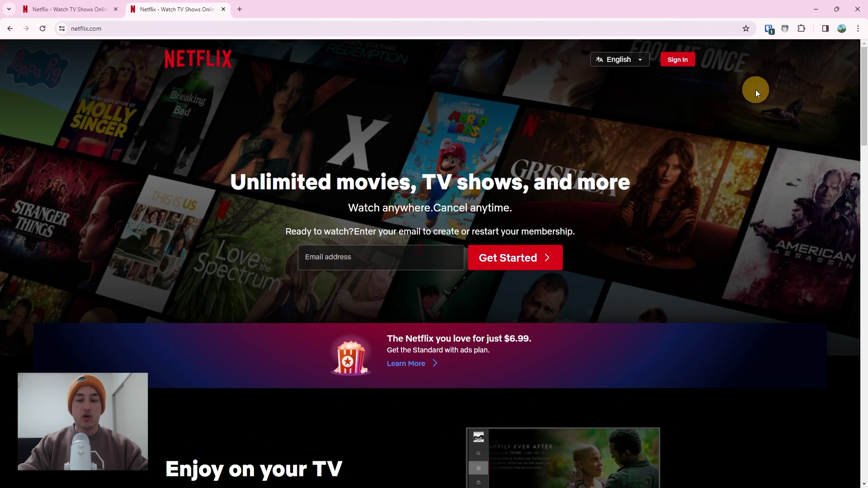
# Step: Open the Migaku app dashboard and launch the intermediate Netflix suggestion "Turn to me Mukai-kun"
pyautogui.click(785, 30)
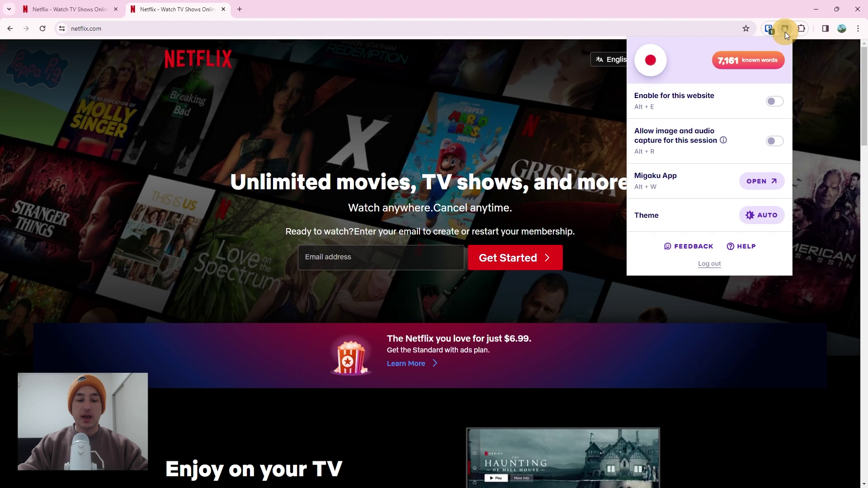
pyautogui.click(755, 180)
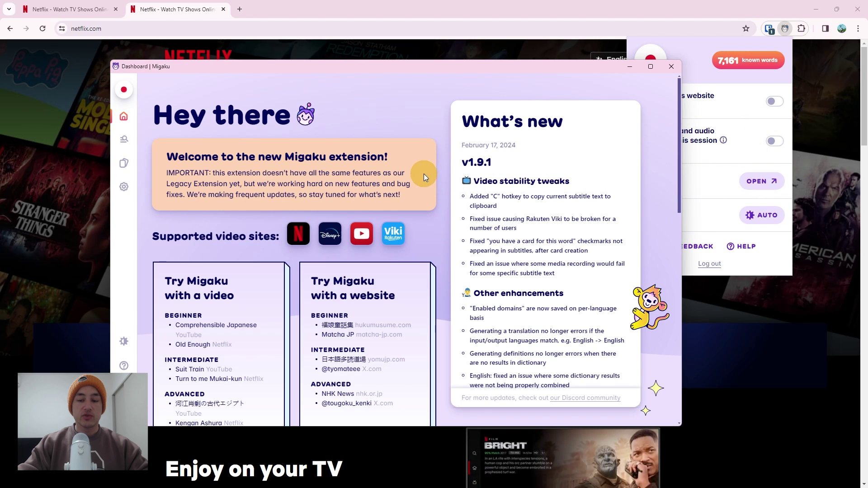
pyautogui.scroll(-3, 425, 174)
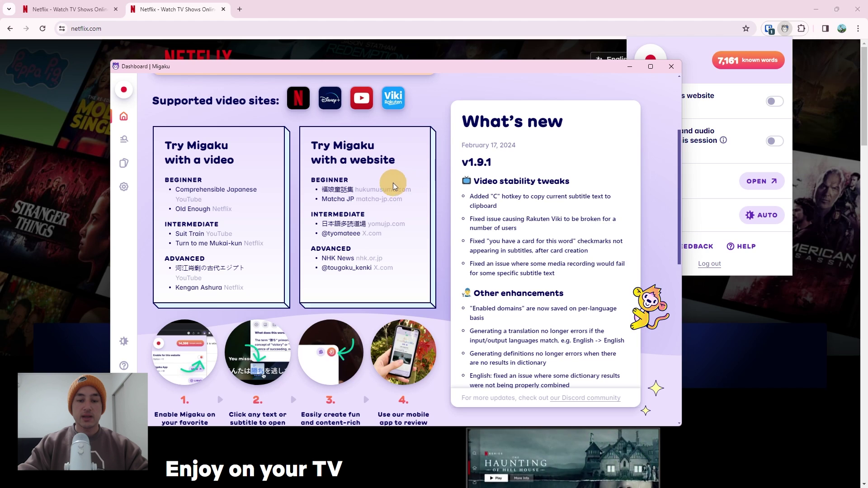
pyautogui.click(233, 243)
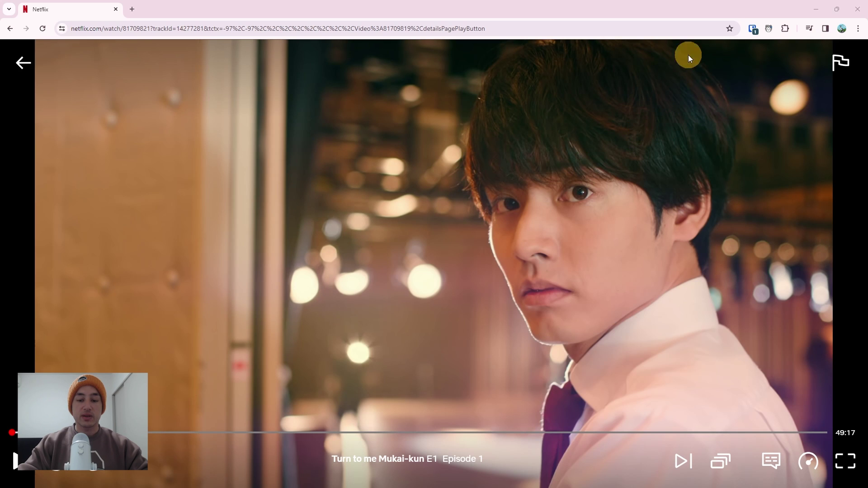
# Step: Enable the Migaku extension for the Netflix site playing "Turn to me Mukai-kun" Episode 1
pyautogui.click(770, 28)
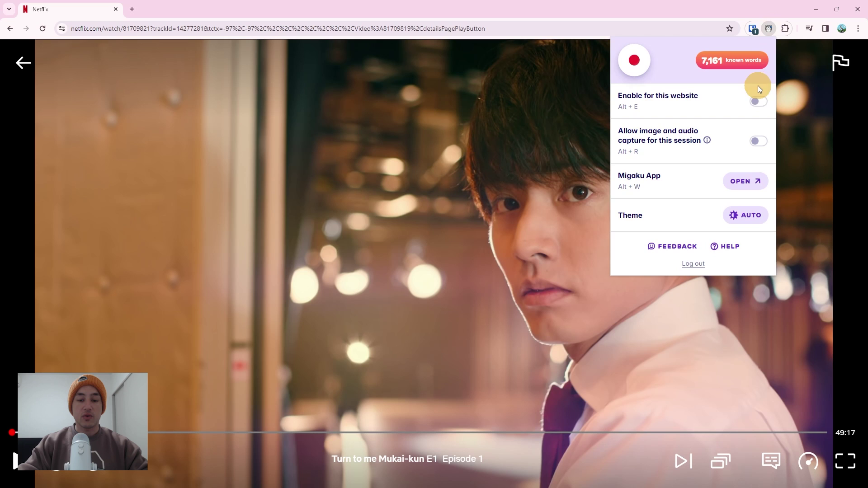
pyautogui.click(758, 101)
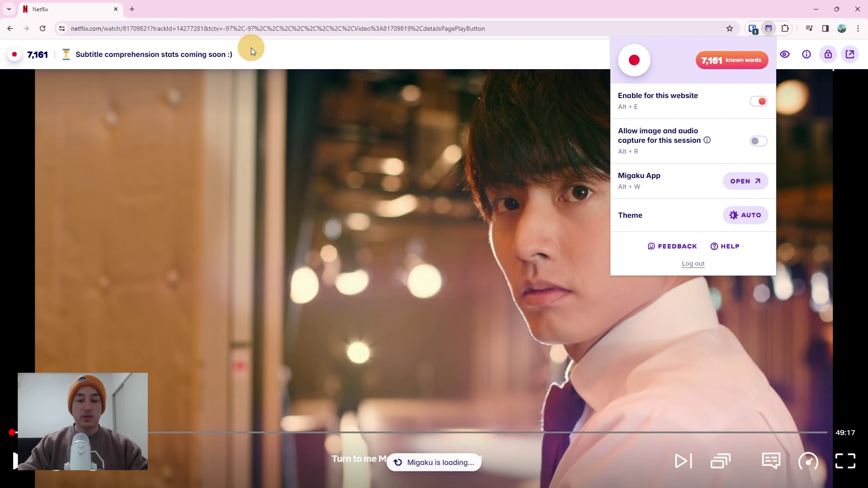
pyautogui.click(251, 48)
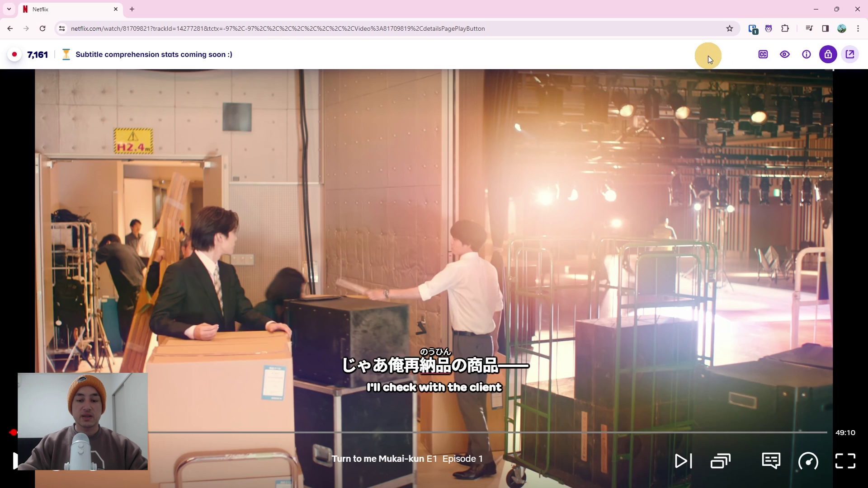
# Step: Review the target language and secondary subtitle language choices in the Migaku video options
pyautogui.click(762, 55)
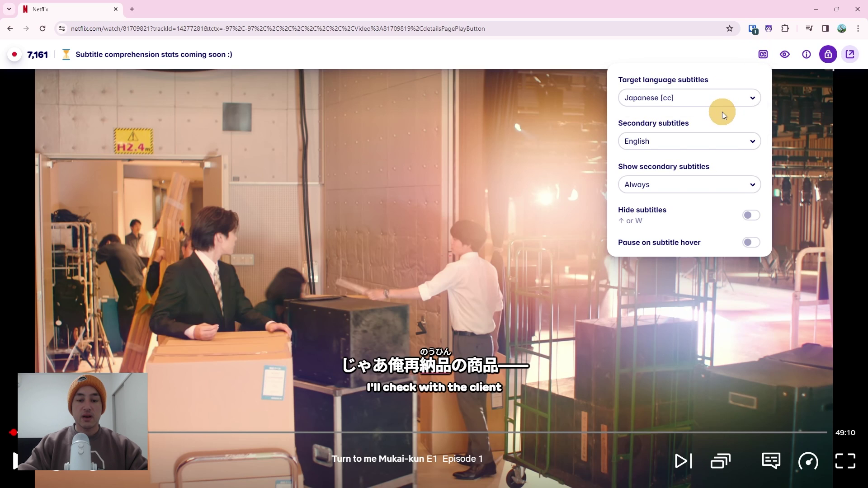
pyautogui.click(719, 97)
pyautogui.click(702, 141)
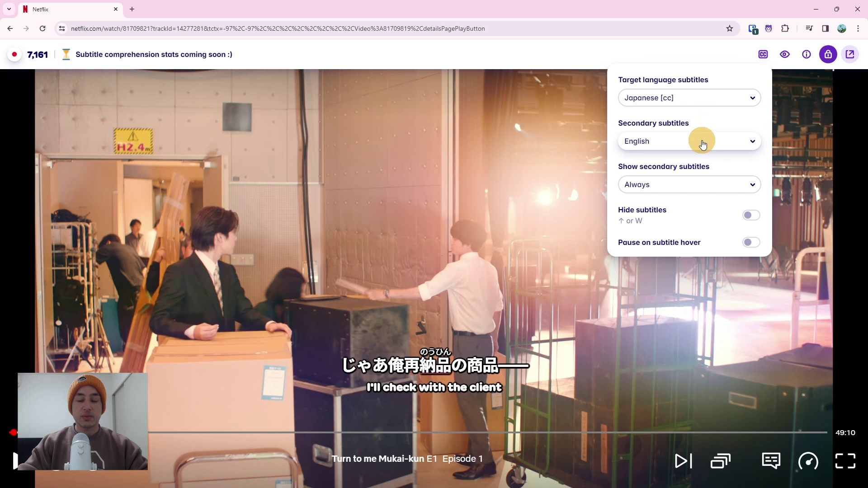
pyautogui.click(701, 145)
pyautogui.click(700, 146)
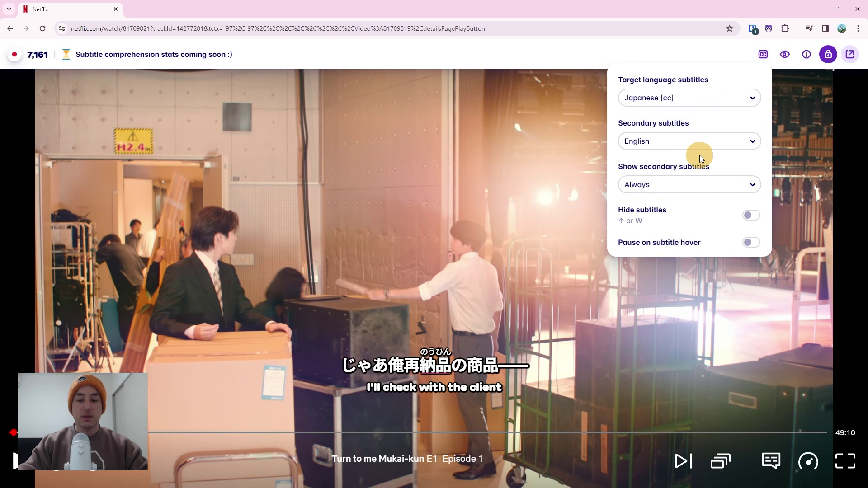
# Step: Set the secondary subtitles to show "On hover"
pyautogui.click(702, 182)
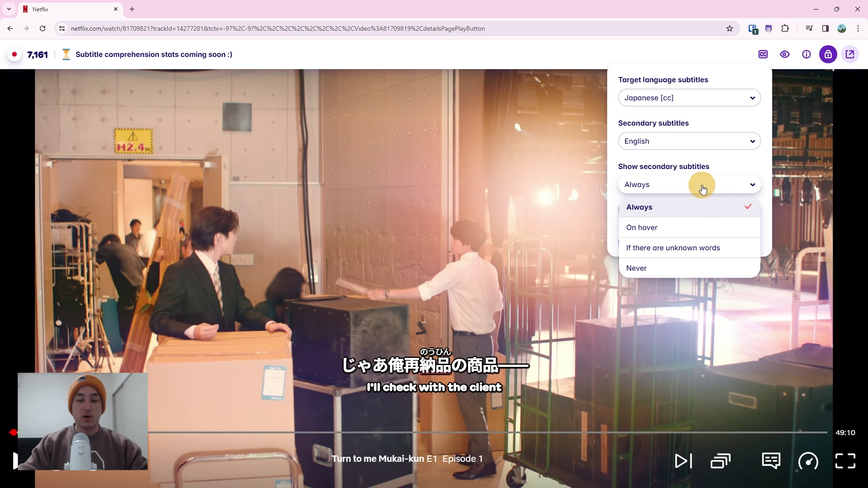
pyautogui.click(692, 201)
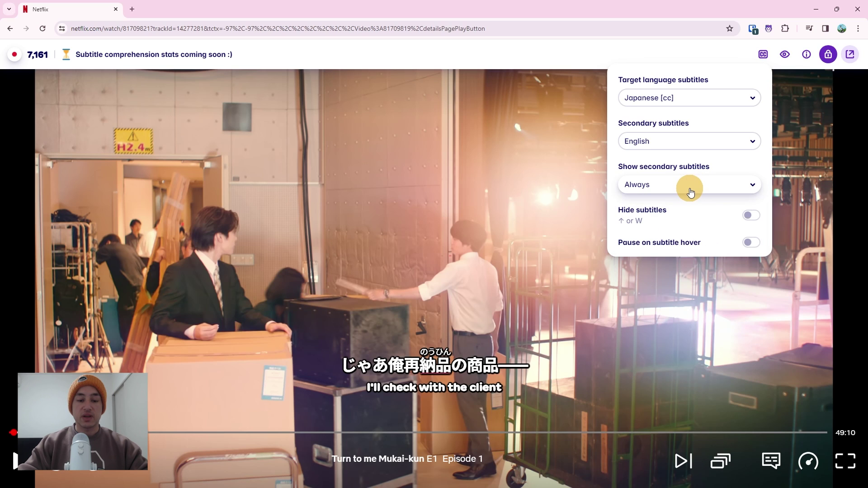
pyautogui.click(691, 192)
pyautogui.click(680, 225)
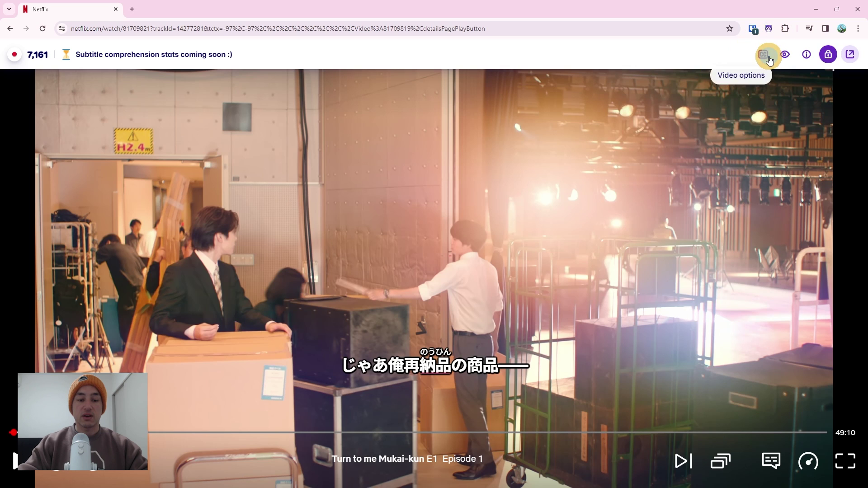
# Step: Set the secondary subtitles to show "If there are unknown words"
pyautogui.moveTo(764, 54)
pyautogui.click(656, 186)
pyautogui.click(650, 244)
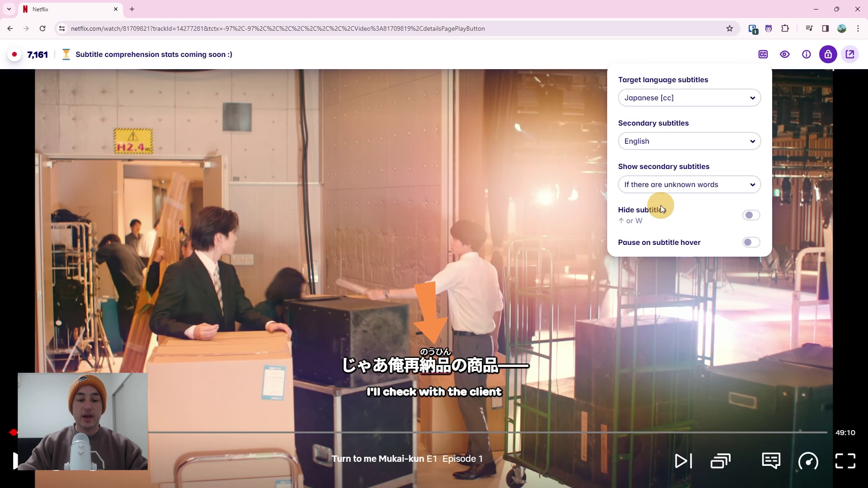
# Step: Set the secondary subtitles to "Never" show, and try switching the Hide subtitles option on and off
pyautogui.click(659, 186)
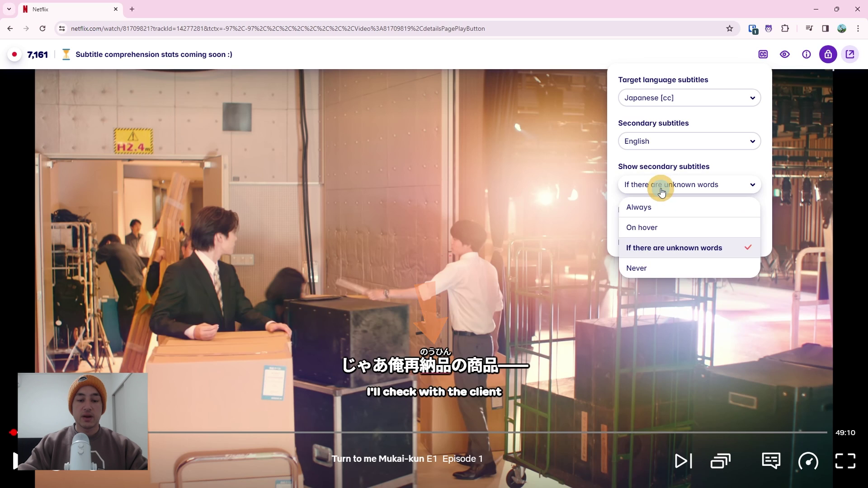
pyautogui.click(649, 268)
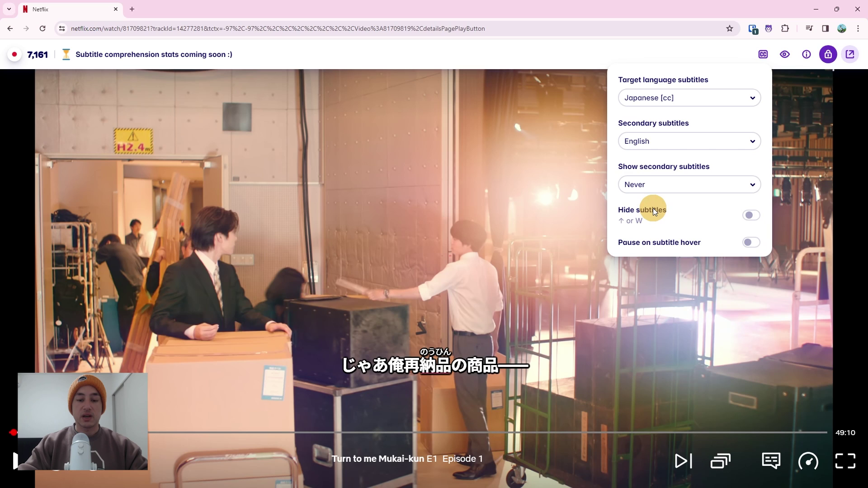
pyautogui.click(747, 217)
pyautogui.click(746, 217)
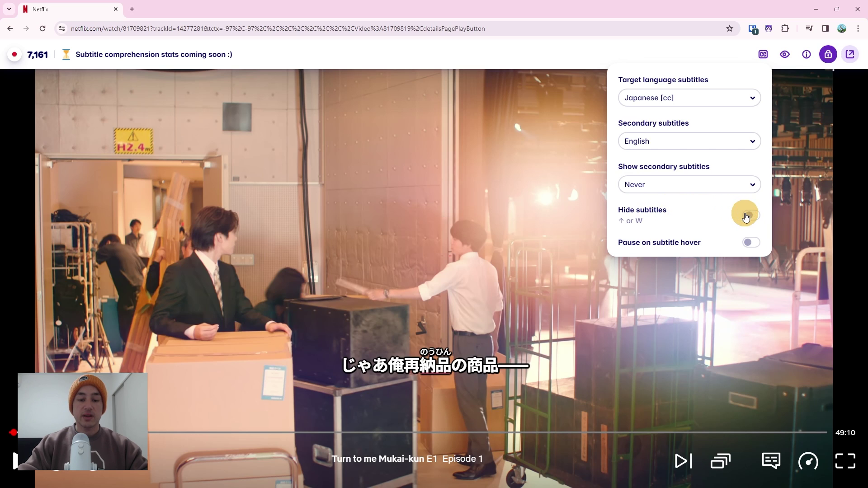
pyautogui.click(746, 216)
pyautogui.click(747, 216)
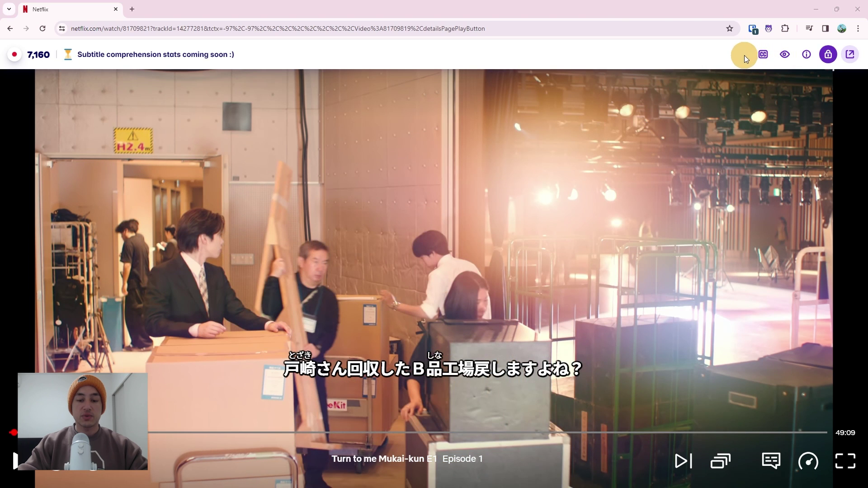
# Step: Turn on Learning status in the display options and inspect the subtitle words 品 and 回収した
pyautogui.click(784, 56)
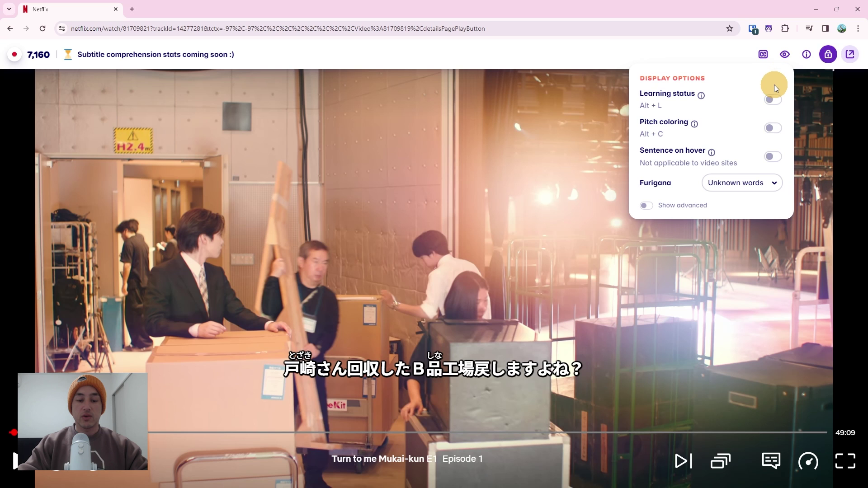
pyautogui.click(774, 100)
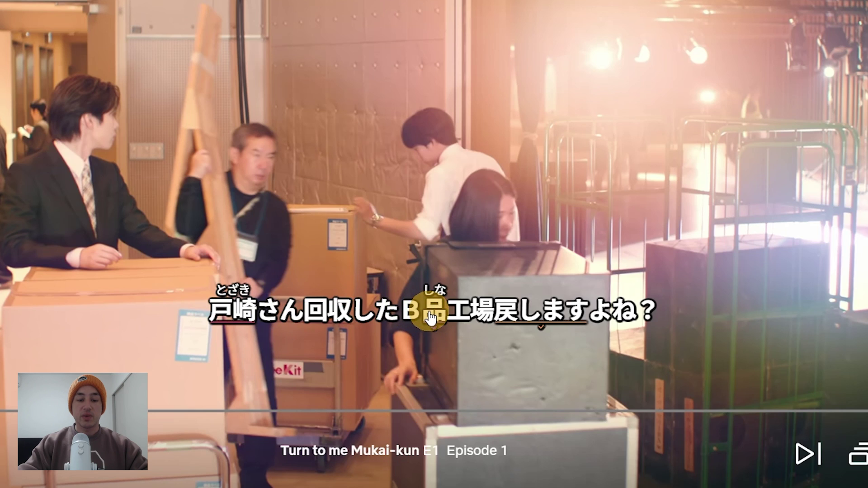
pyautogui.click(429, 316)
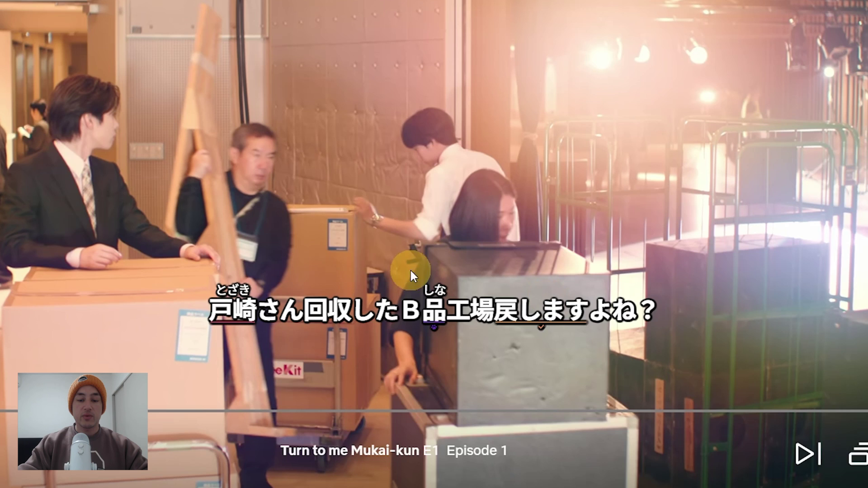
pyautogui.click(328, 312)
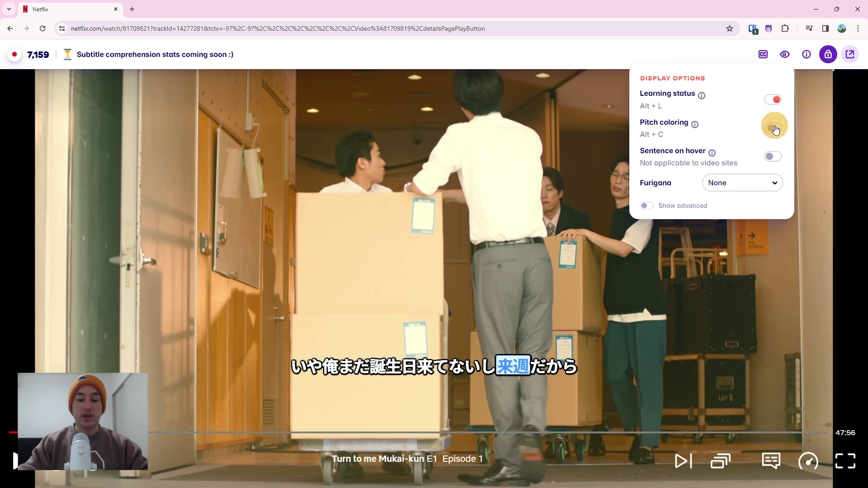
# Step: Turn on Pitch coloring for the subtitles and set Furigana to "All words"
pyautogui.click(774, 128)
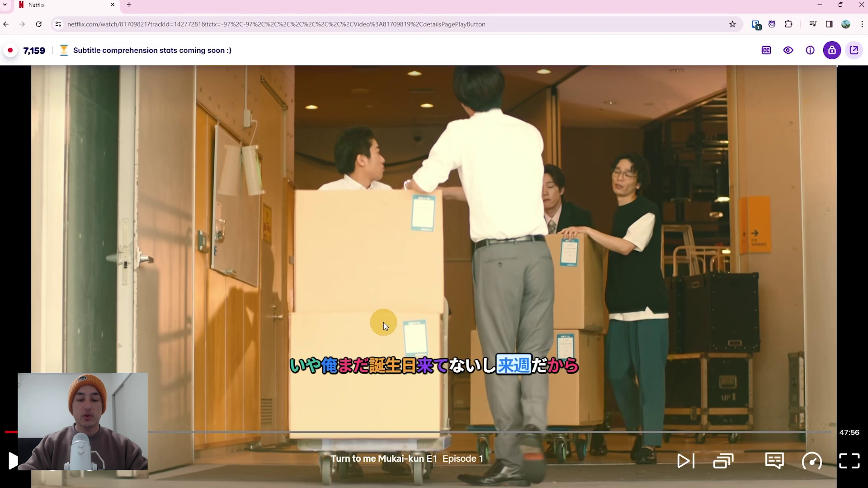
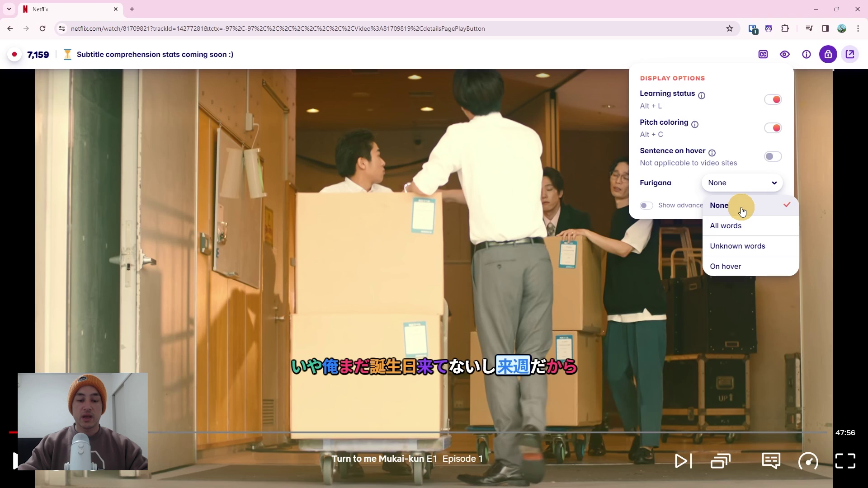
pyautogui.click(742, 207)
pyautogui.click(740, 193)
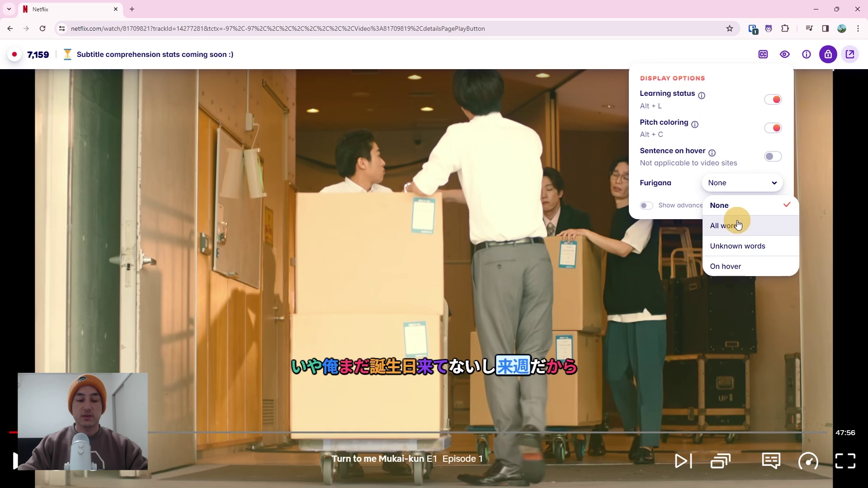
pyautogui.click(736, 225)
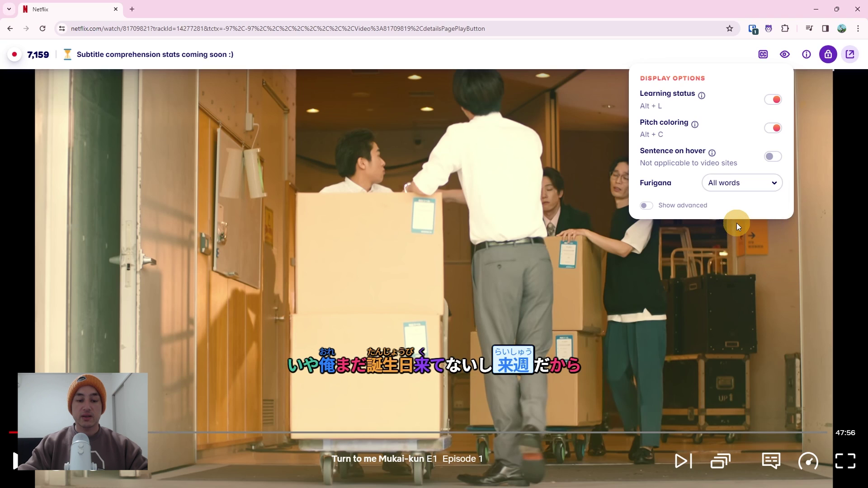
# Step: Set the subtitle Furigana to "Unknown words"
pyautogui.click(783, 65)
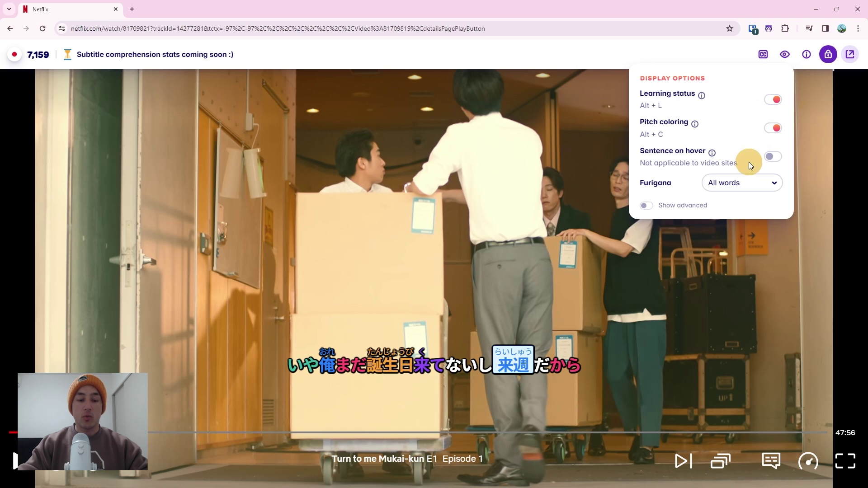
pyautogui.click(743, 182)
pyautogui.click(737, 243)
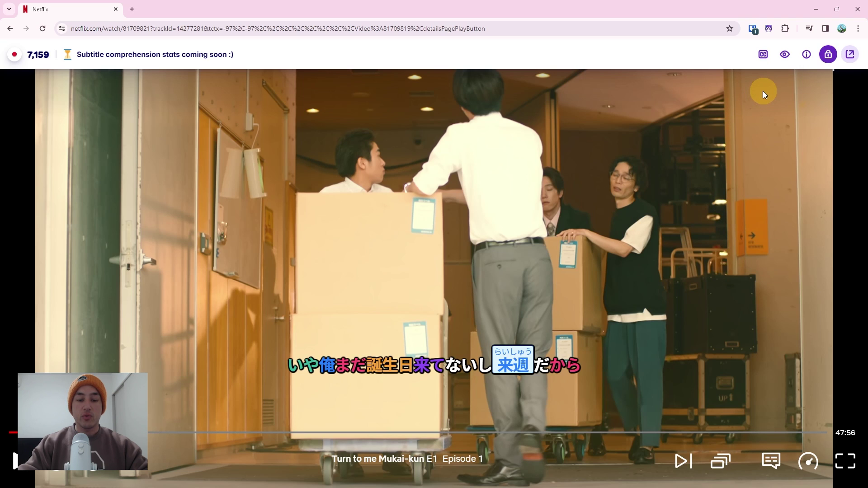
# Step: Set the subtitle Furigana to "On hover"
pyautogui.click(784, 54)
pyautogui.click(739, 182)
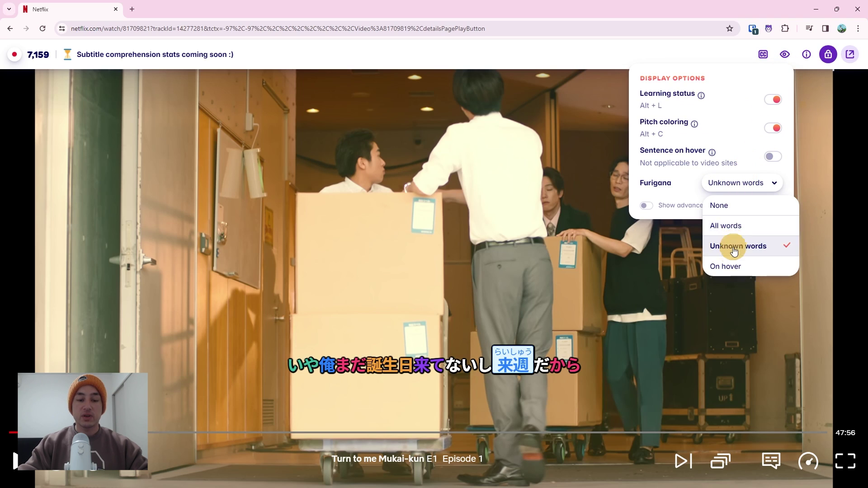
pyautogui.click(725, 266)
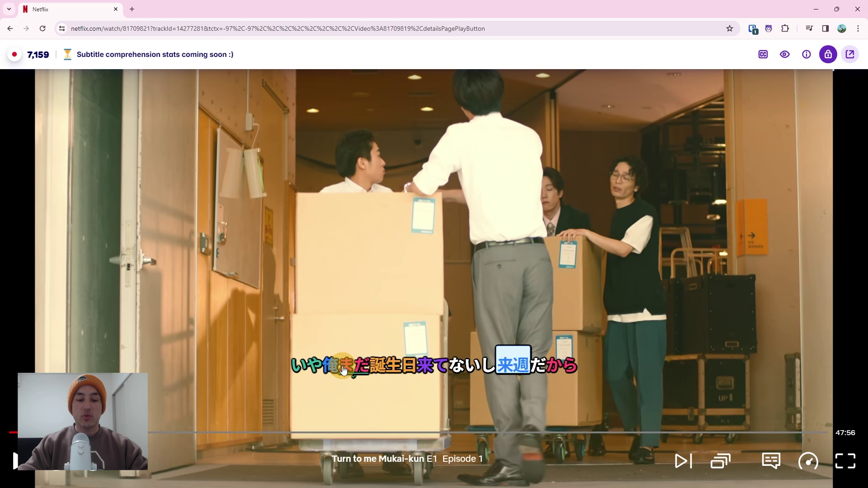
# Step: Show the advanced display settings, enable Compound Lookups, and look up クチ in the Japanese subtitle
pyautogui.click(784, 54)
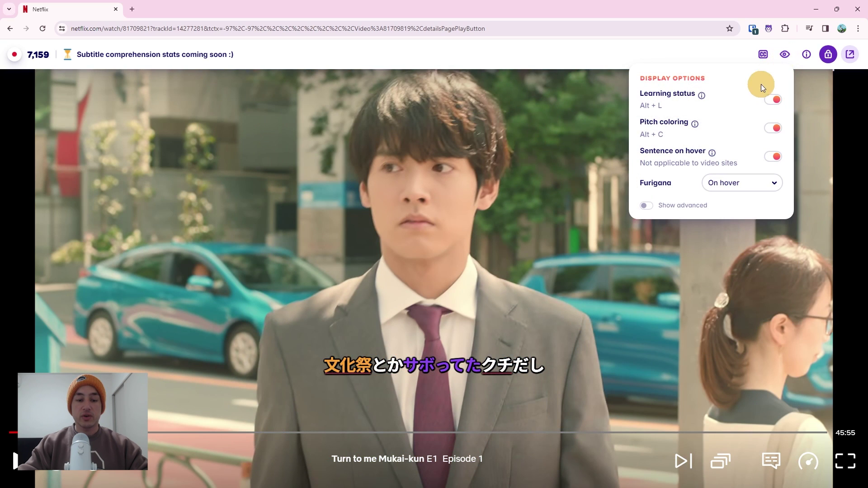
pyautogui.click(653, 205)
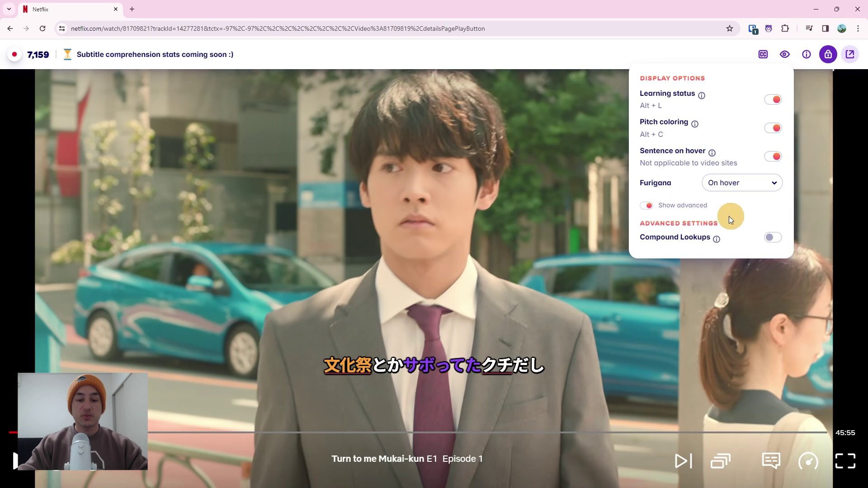
pyautogui.click(773, 237)
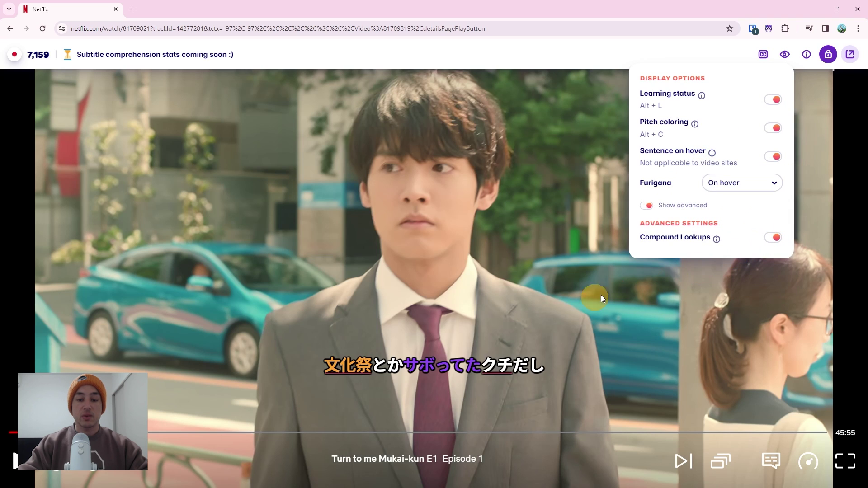
pyautogui.click(492, 367)
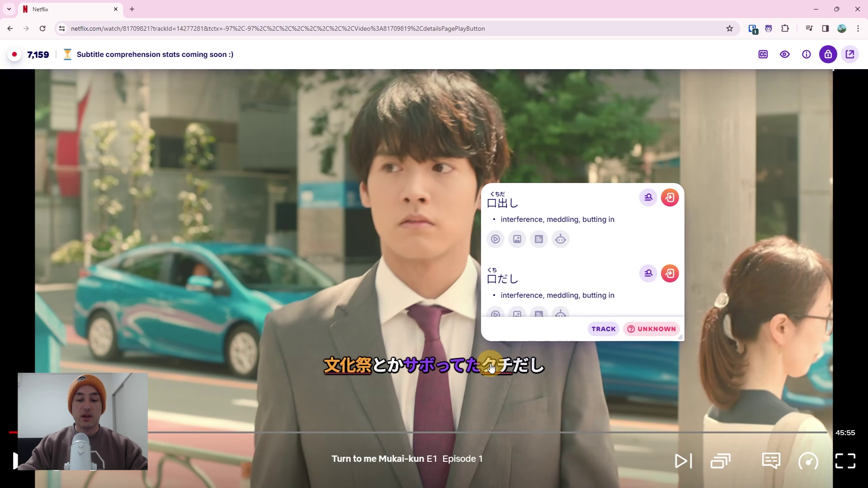
pyautogui.click(785, 54)
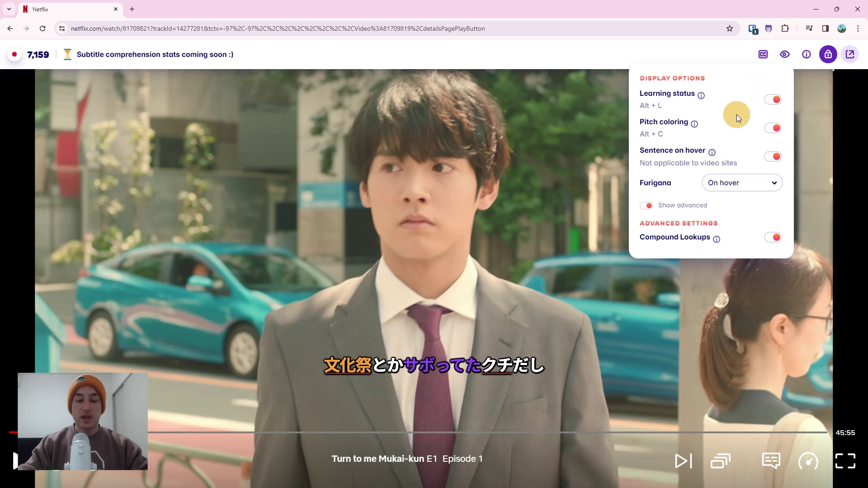
# Step: Turn Compound Lookups off and back on in the advanced display settings
pyautogui.click(770, 239)
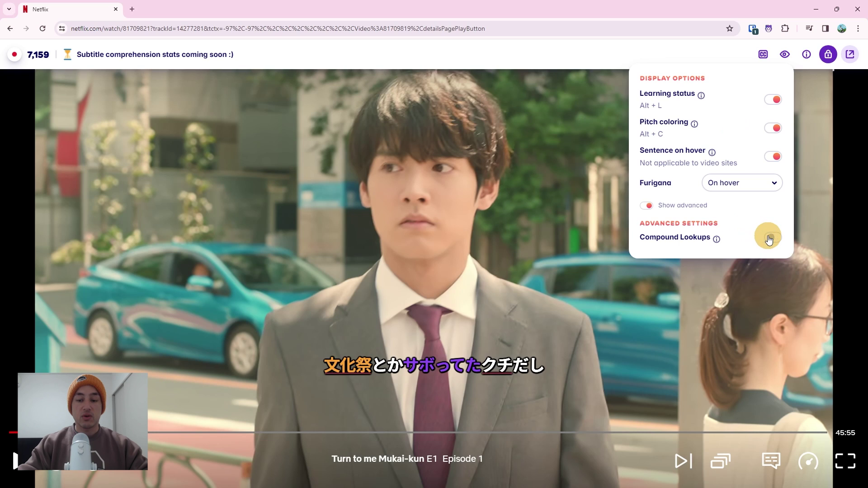
pyautogui.click(769, 239)
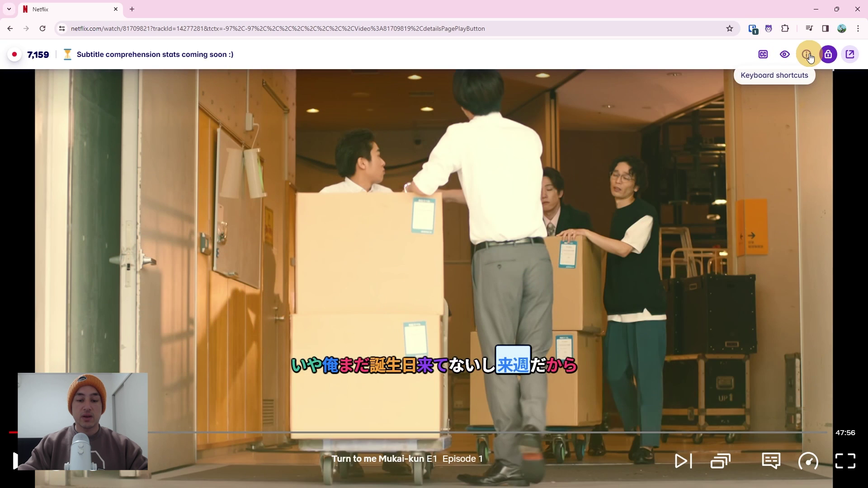
# Step: View the Migaku keyboard shortcuts, and unpin and re-pin the Migaku toolbar
pyautogui.click(807, 55)
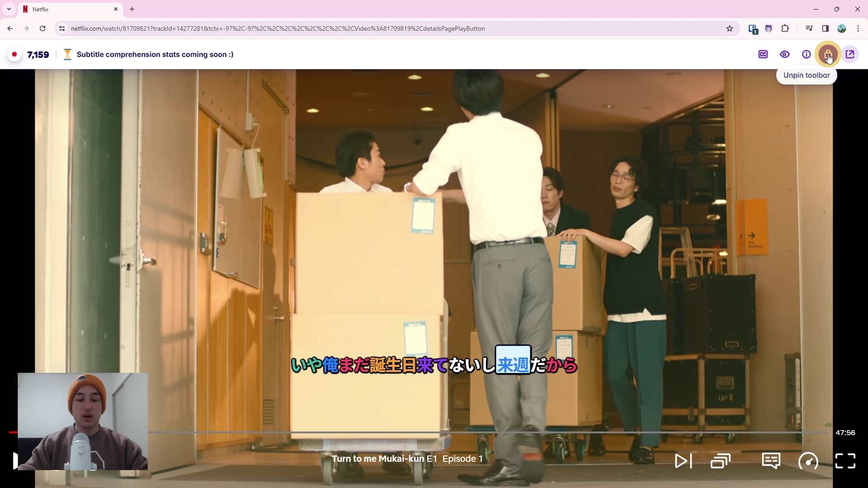
pyautogui.click(829, 56)
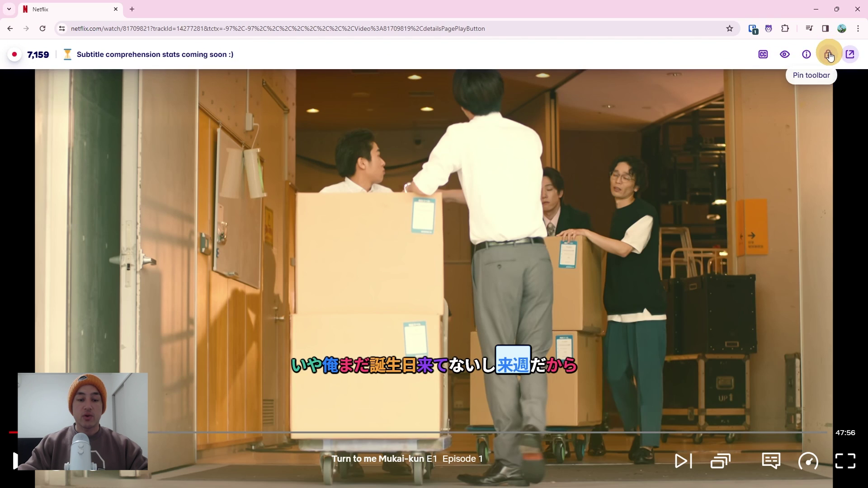
pyautogui.click(830, 55)
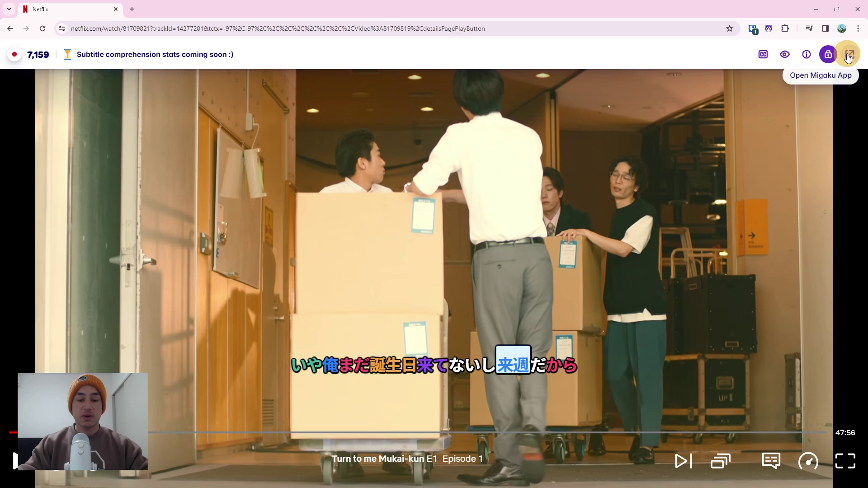
# Step: Open the Migaku app from the episode page, and look up 誘う in the subtitle 誘うとか誘われるとか
pyautogui.click(850, 55)
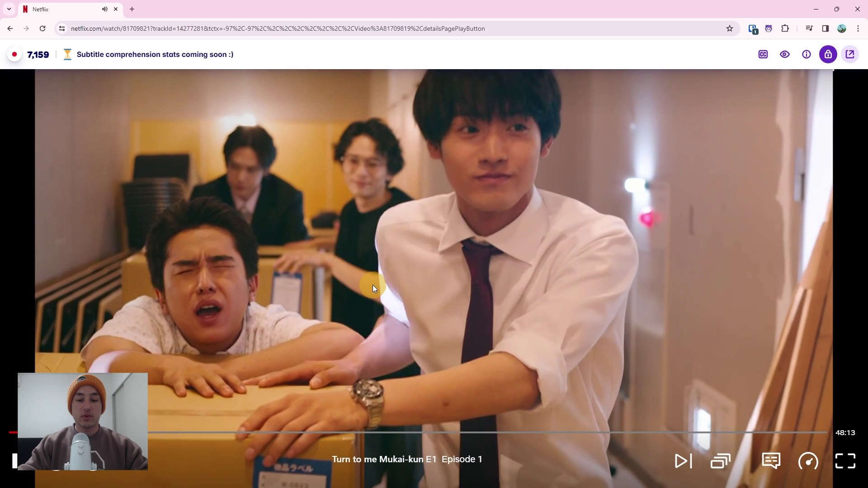
pyautogui.moveTo(420, 366)
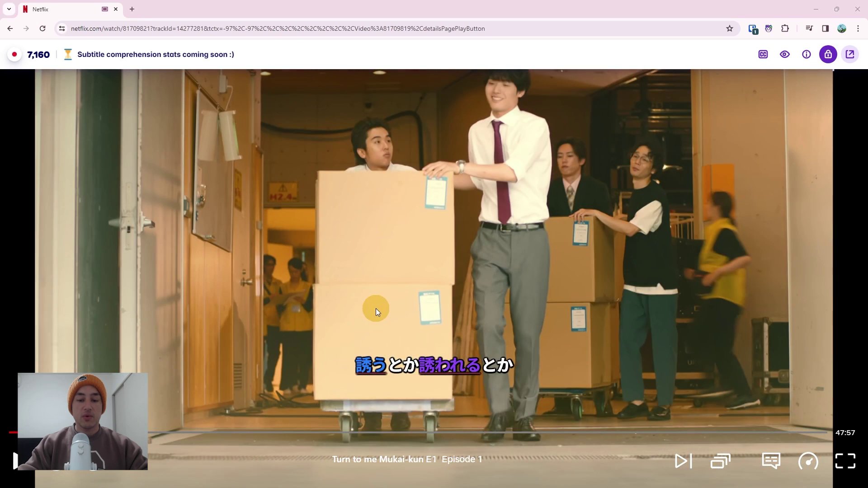
pyautogui.moveTo(369, 369)
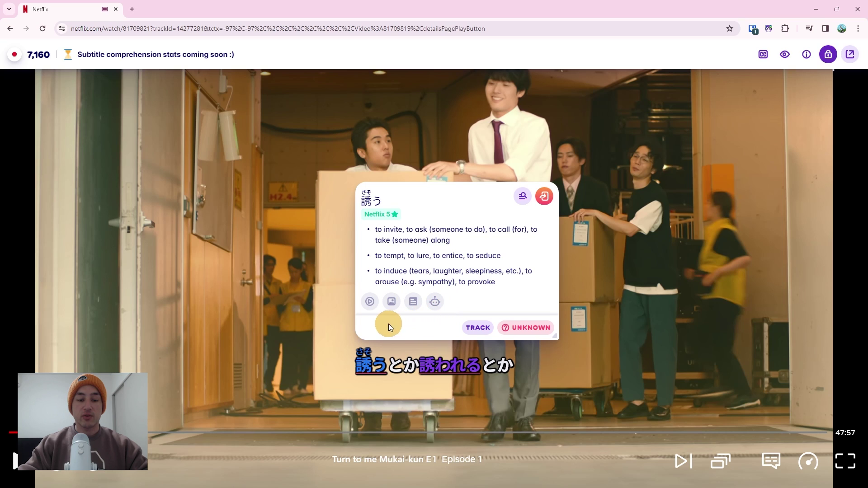
# Step: Play the second Google Text-to-Speech (Male) recording of 誘う and view its images, example sentences and AI explanation in context
pyautogui.click(370, 302)
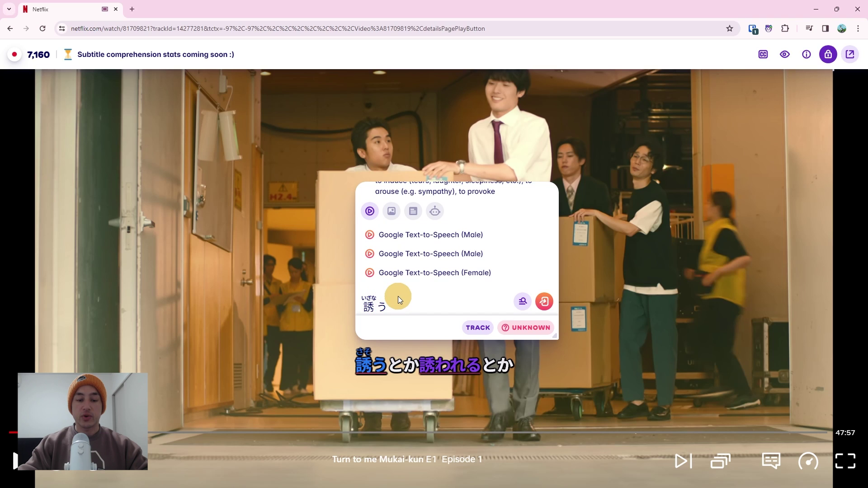
pyautogui.click(370, 255)
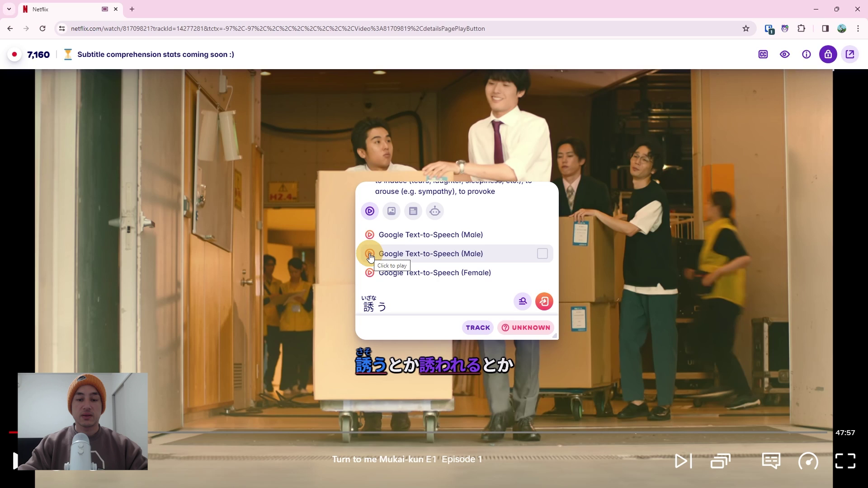
pyautogui.click(389, 215)
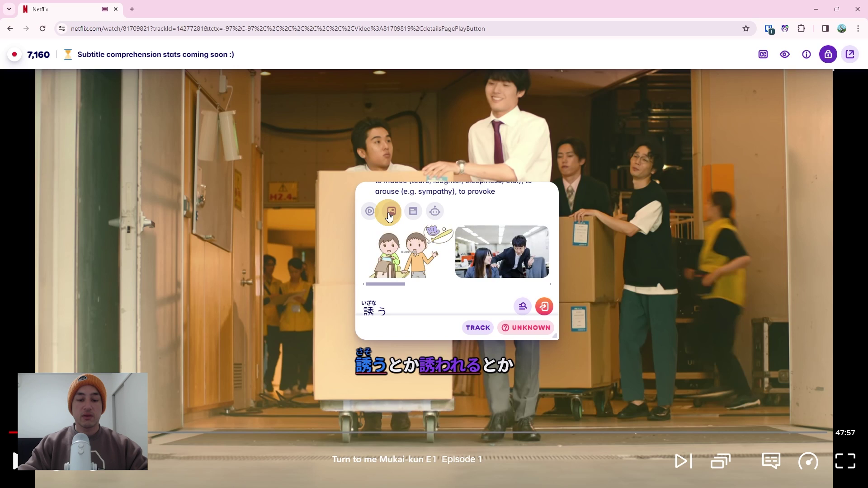
pyautogui.click(409, 214)
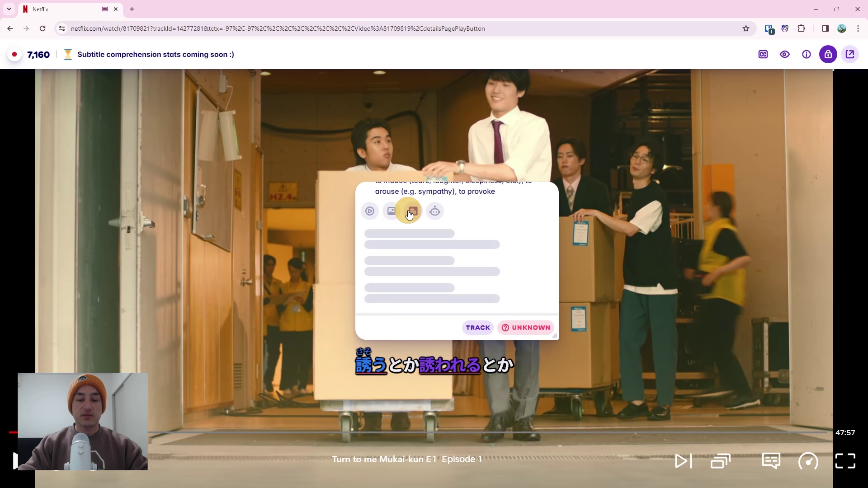
pyautogui.click(433, 211)
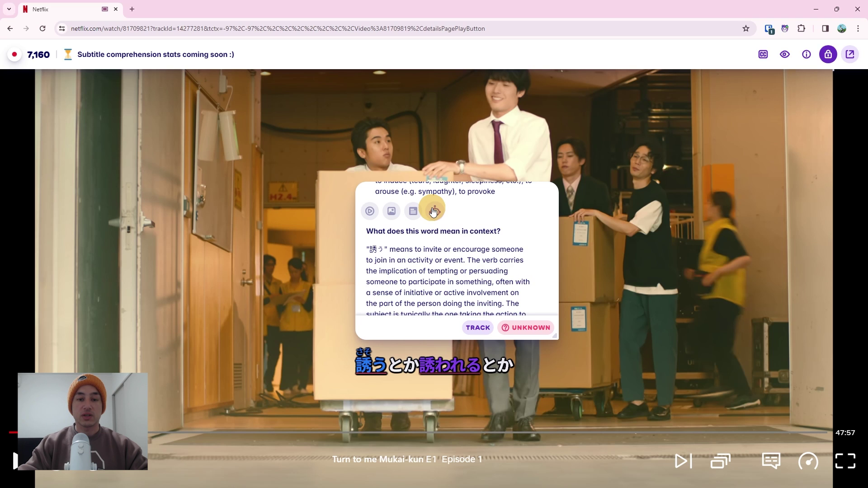
pyautogui.click(433, 211)
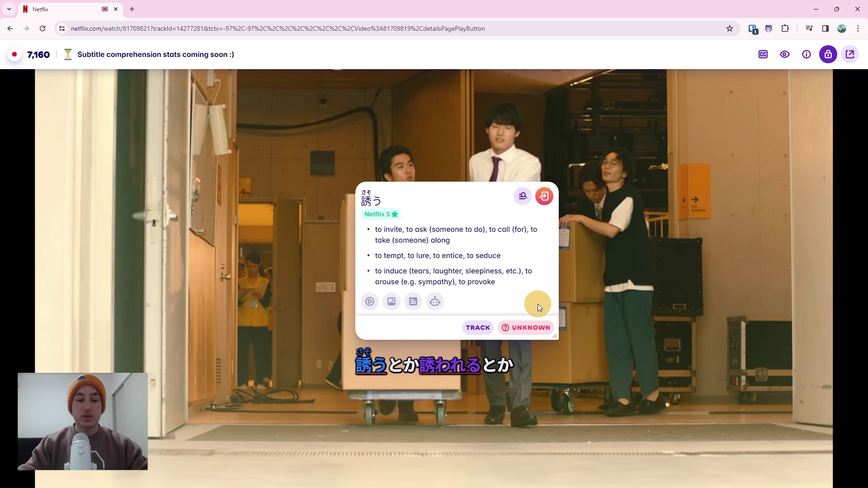
# Step: Cycle the learning status of 誘う in its lookup popup and turn on tracking for the word
pyautogui.click(537, 328)
pyautogui.click(537, 327)
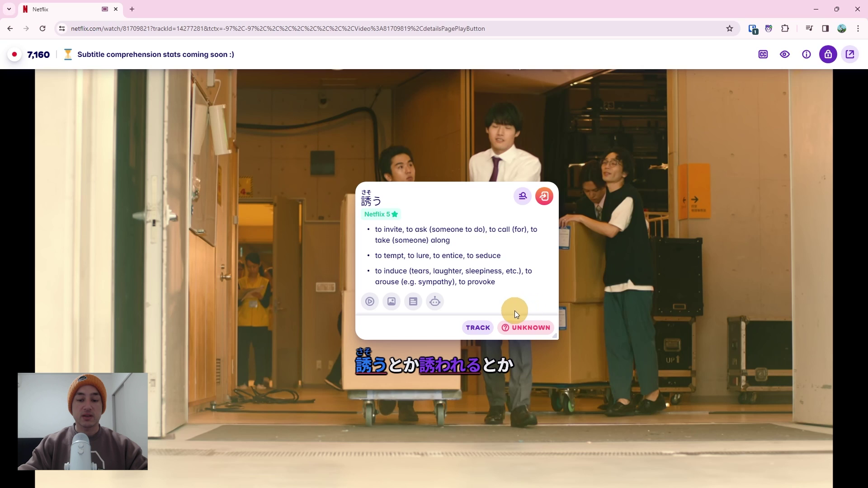
pyautogui.click(480, 327)
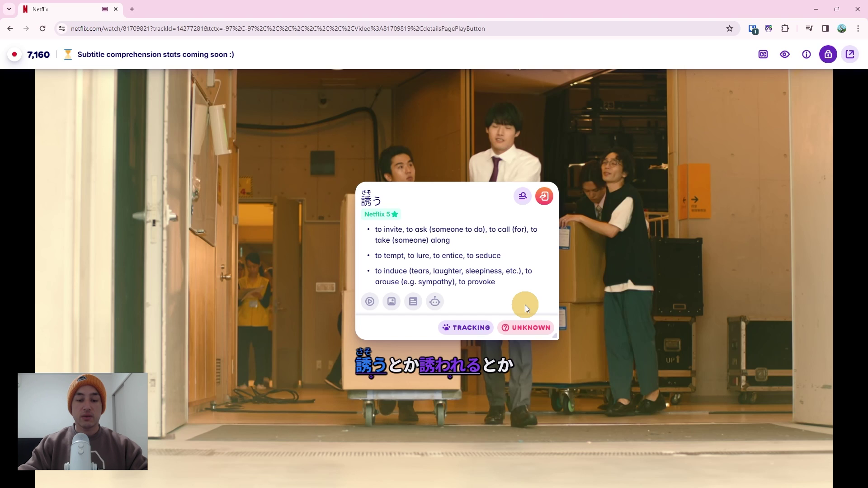
# Step: Mark 誘う as known and as ignored, and step through the neighbouring subtitle lines
pyautogui.press('k')
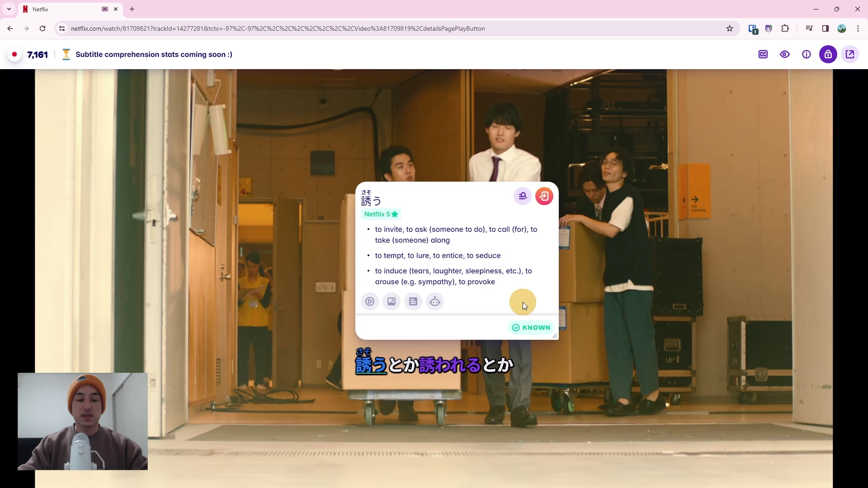
pyautogui.click(532, 330)
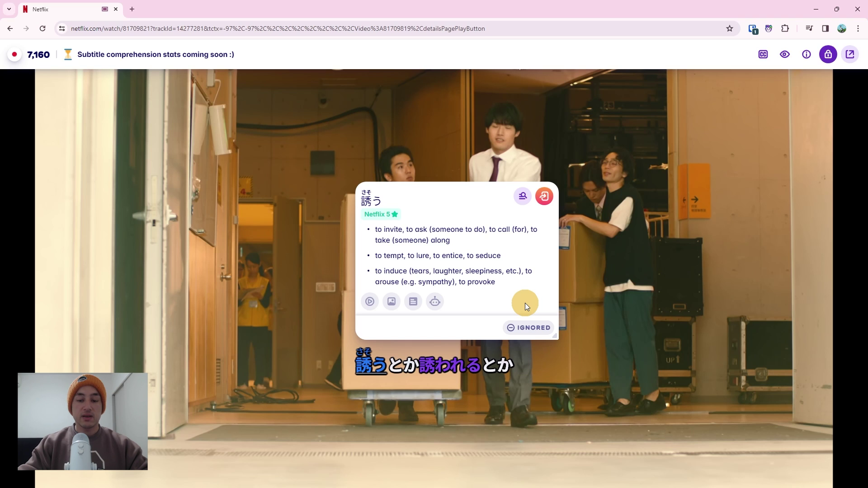
pyautogui.press('a')
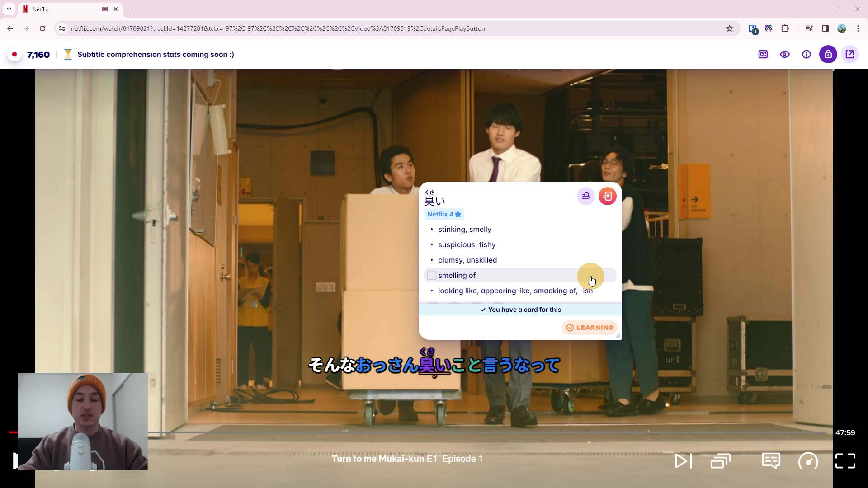
pyautogui.press('Right')
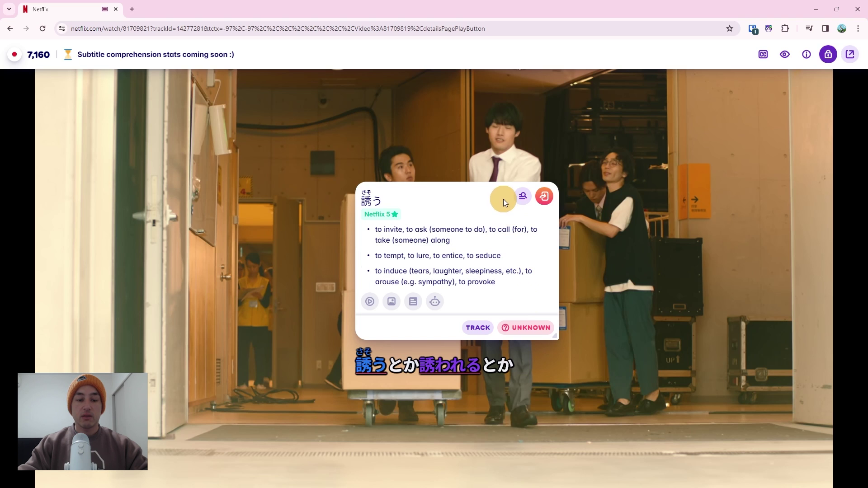
# Step: Open the full dictionary for 誘う from its lookup popup and close it again
pyautogui.click(522, 196)
pyautogui.press('Escape')
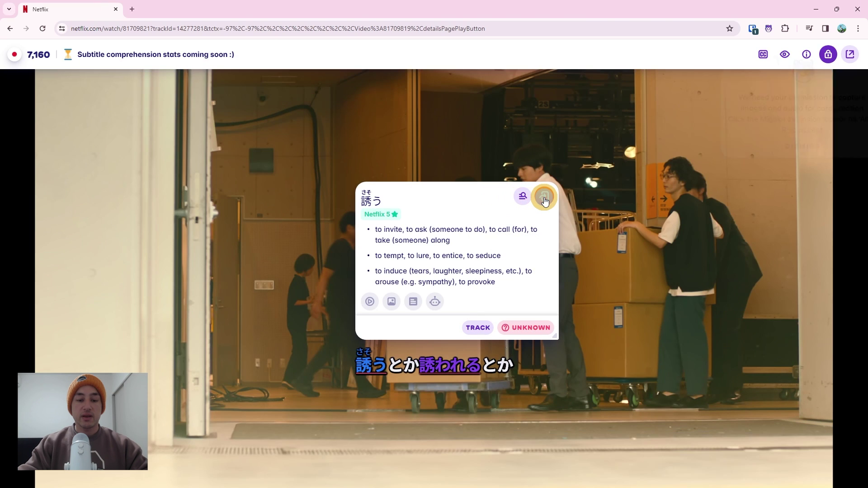
# Step: Allow Migaku to capture images and audio, and send 誘う to the Card Creator, closing it after viewing
pyautogui.click(545, 199)
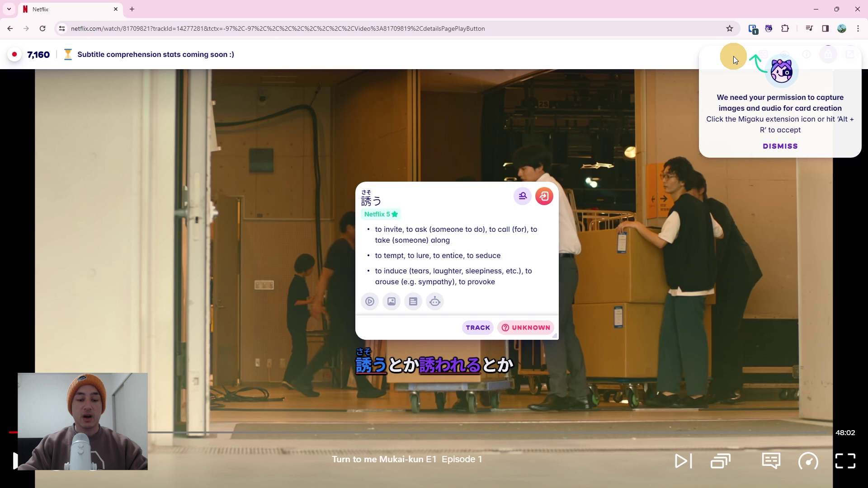
pyautogui.click(769, 29)
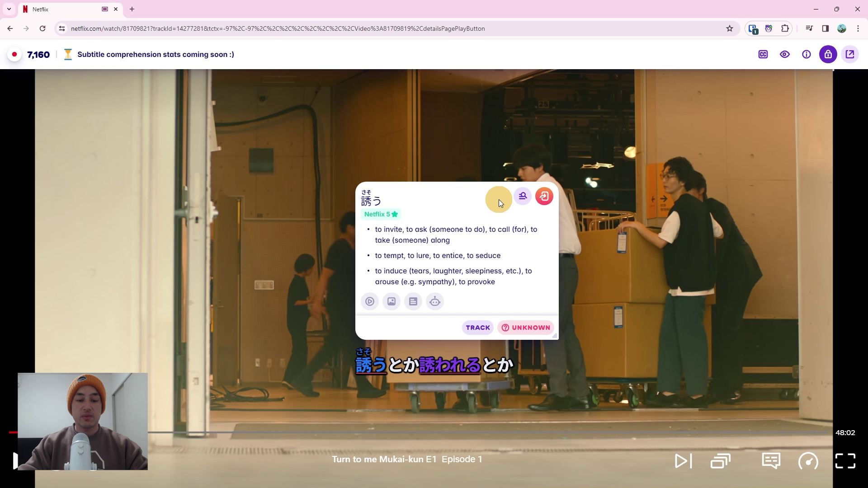
pyautogui.click(544, 197)
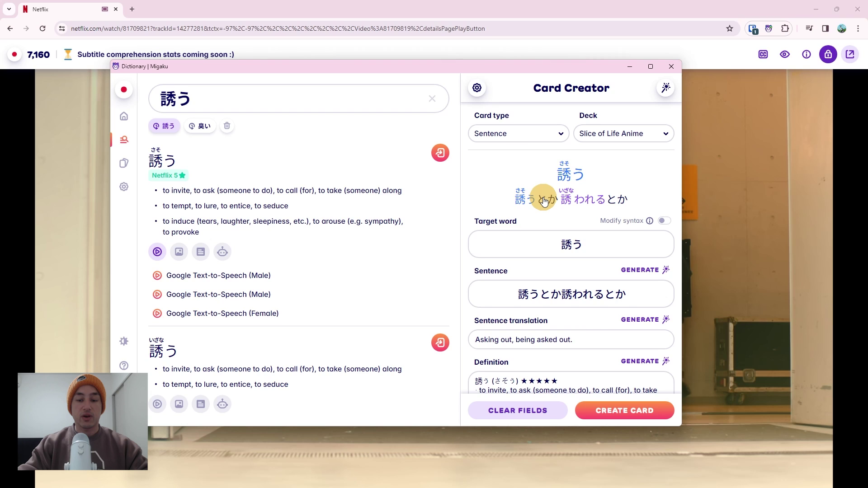
pyautogui.press('Escape')
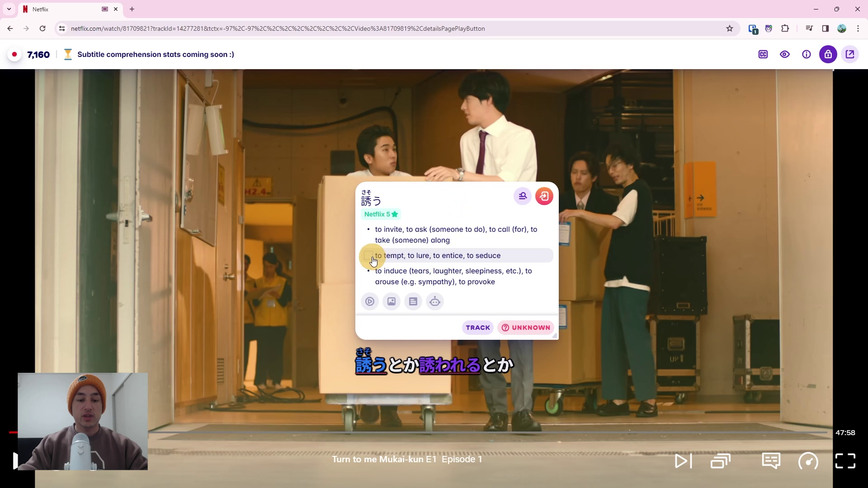
# Step: Select the first Google Text-to-Speech (Male) recording and the first image of 誘う for the card
pyautogui.scroll(-2, 372, 257)
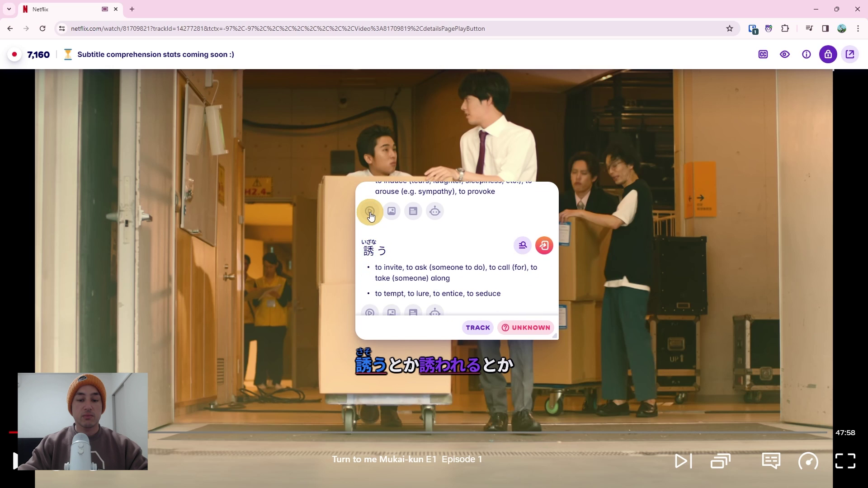
pyautogui.click(370, 213)
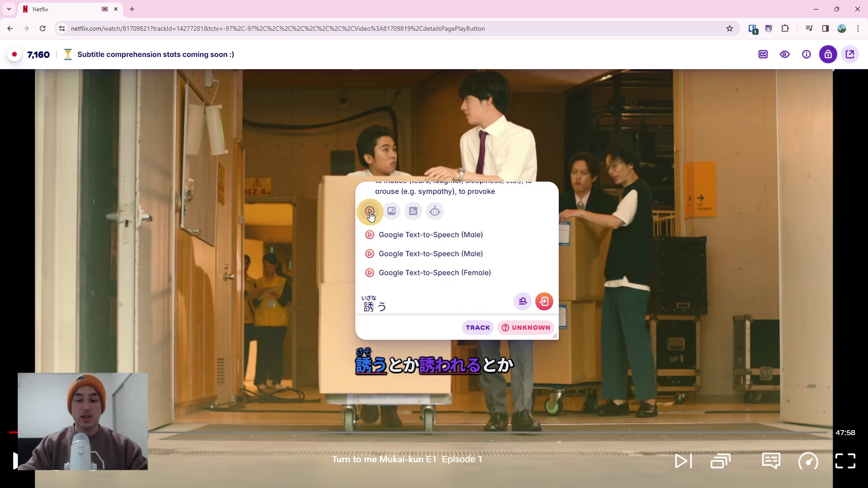
pyautogui.click(538, 239)
pyautogui.click(391, 212)
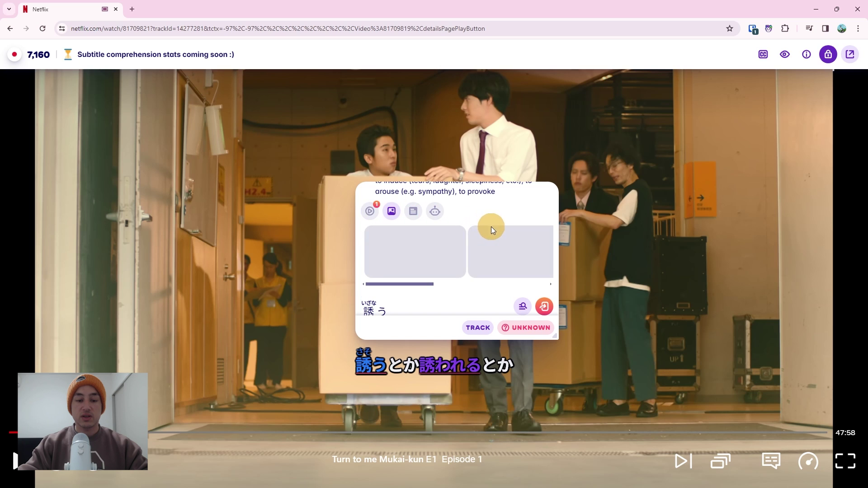
pyautogui.click(432, 242)
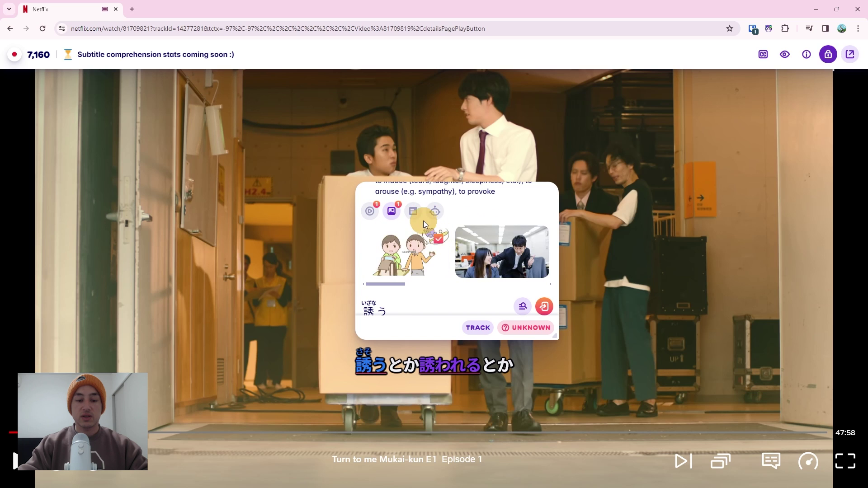
# Step: Select the first example sentence of 誘う for the card and request the AI explanation of its meaning in context
pyautogui.click(414, 216)
pyautogui.click(542, 240)
pyautogui.click(435, 211)
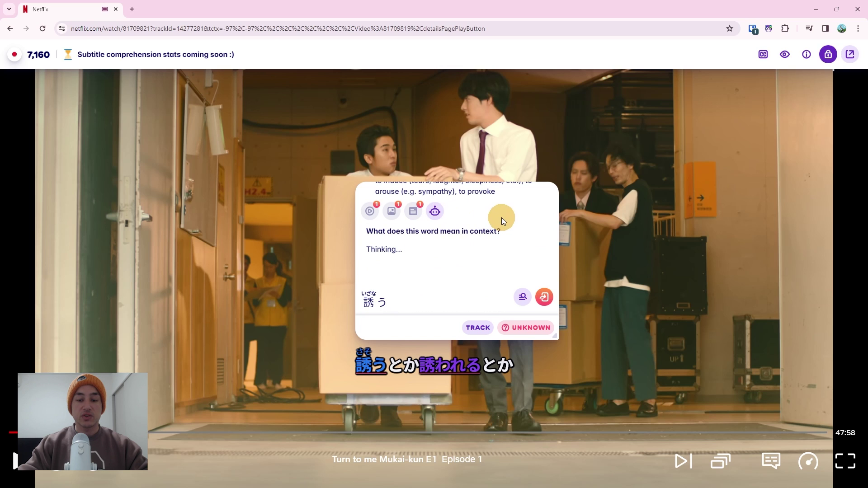
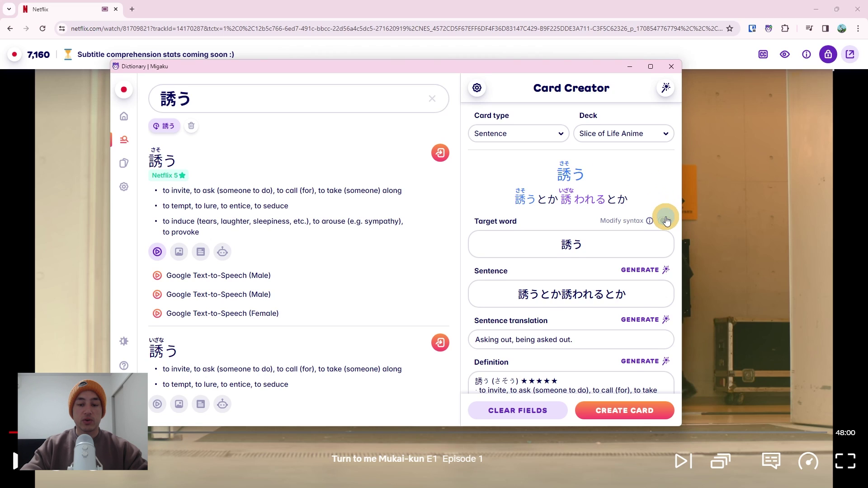
# Step: Turn on Modify syntax in the Card Creator and open the linked syntax reference guide at its list of languages
pyautogui.click(665, 221)
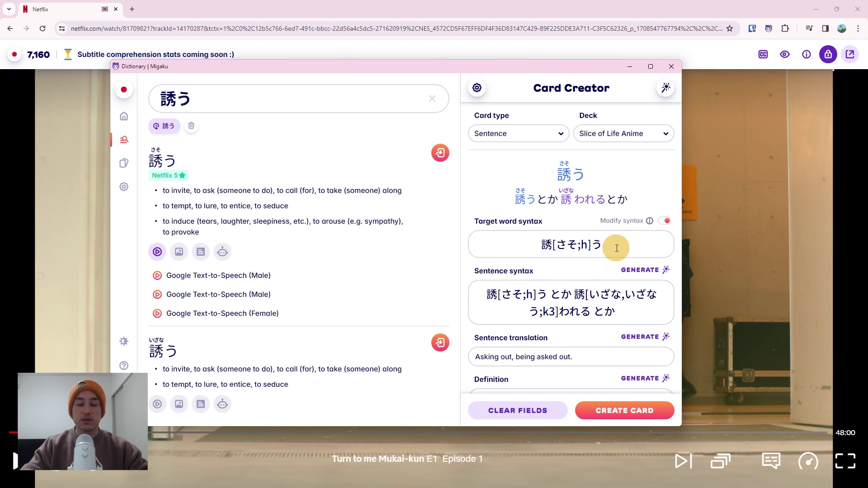
pyautogui.moveTo(650, 224)
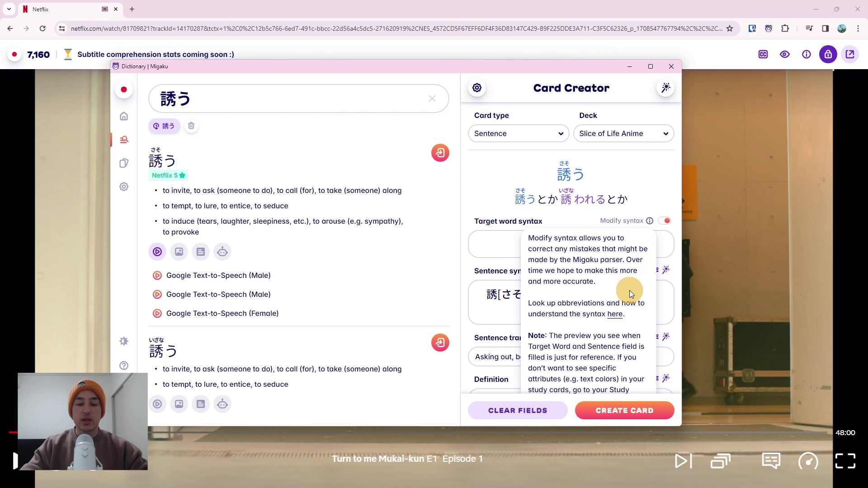
pyautogui.click(621, 312)
pyautogui.scroll(-4, 622, 312)
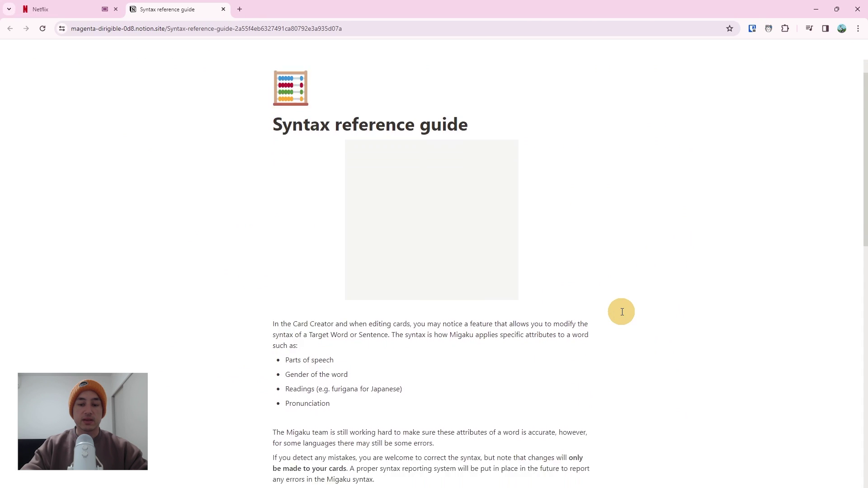
pyautogui.scroll(-9, 622, 312)
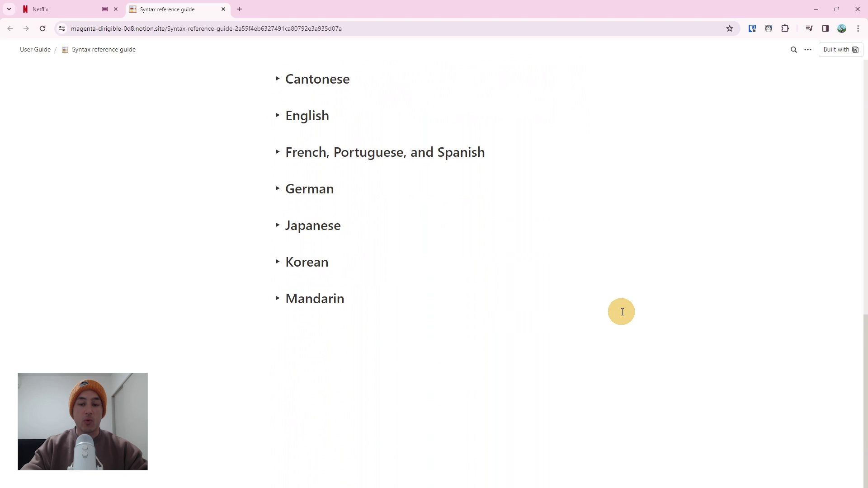
# Step: Expand the Japanese section of the syntax reference guide and look through its contents
pyautogui.click(278, 226)
pyautogui.scroll(-3, 279, 226)
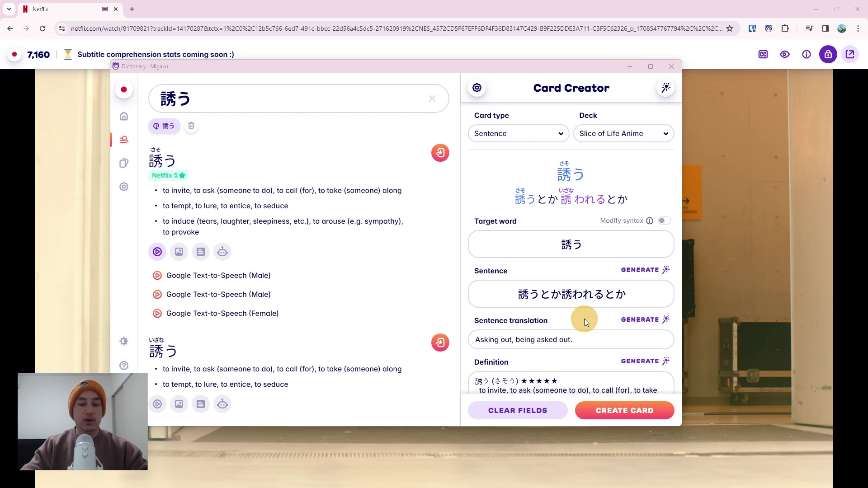
# Step: Generate an additional sentence translation and add the third definition of 誘う to the card
pyautogui.scroll(-4, 584, 319)
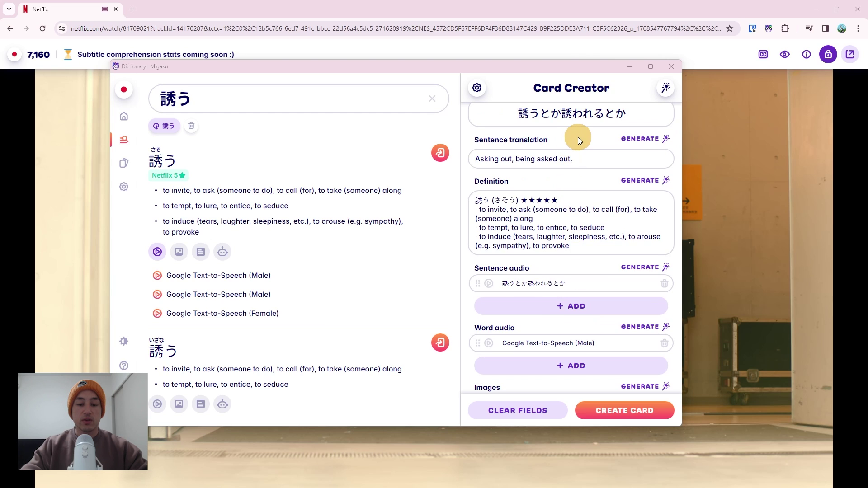
pyautogui.click(616, 137)
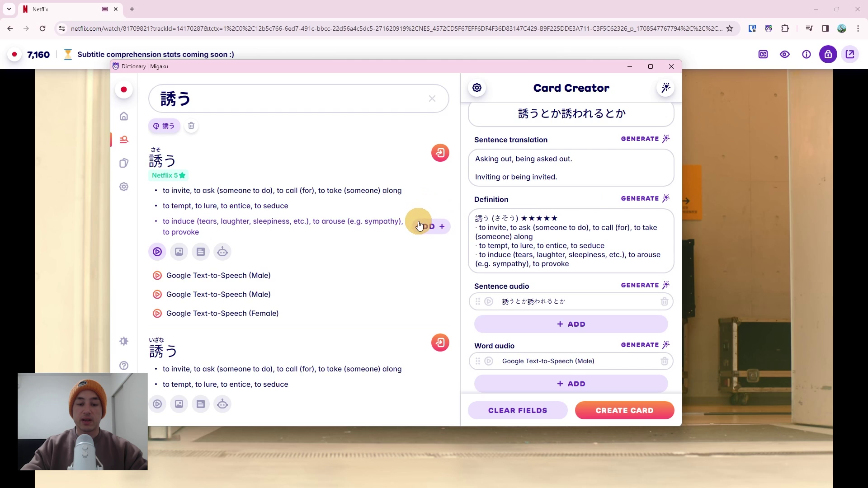
pyautogui.click(419, 227)
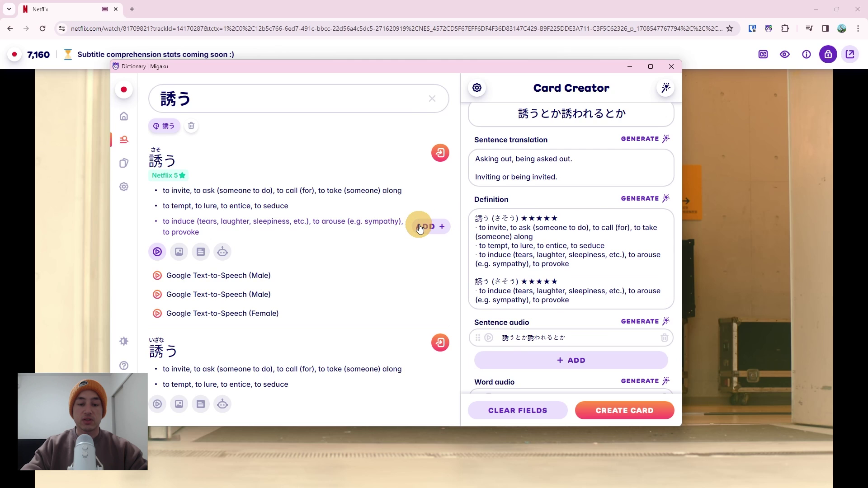
# Step: Generate extra sentence audio and add the second Google Text-to-Speech (Male) recording of 誘う as word audio
pyautogui.scroll(-4, 573, 312)
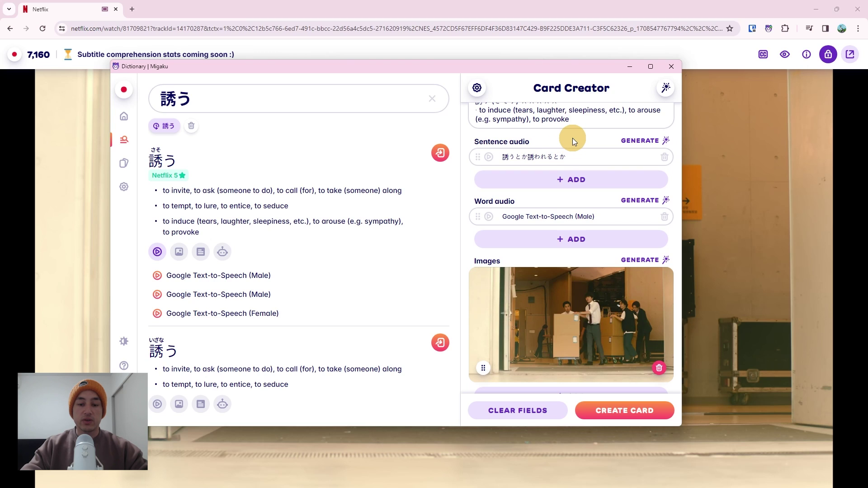
pyautogui.click(638, 141)
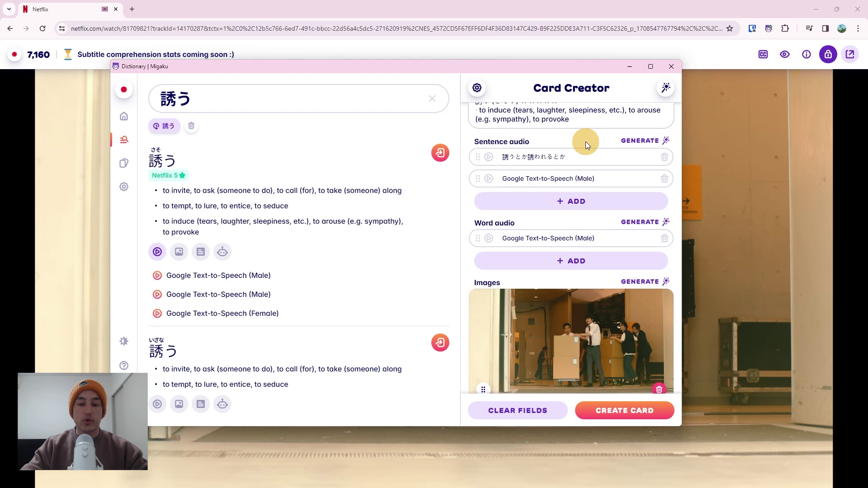
pyautogui.scroll(-2, 586, 142)
pyautogui.moveTo(372, 295)
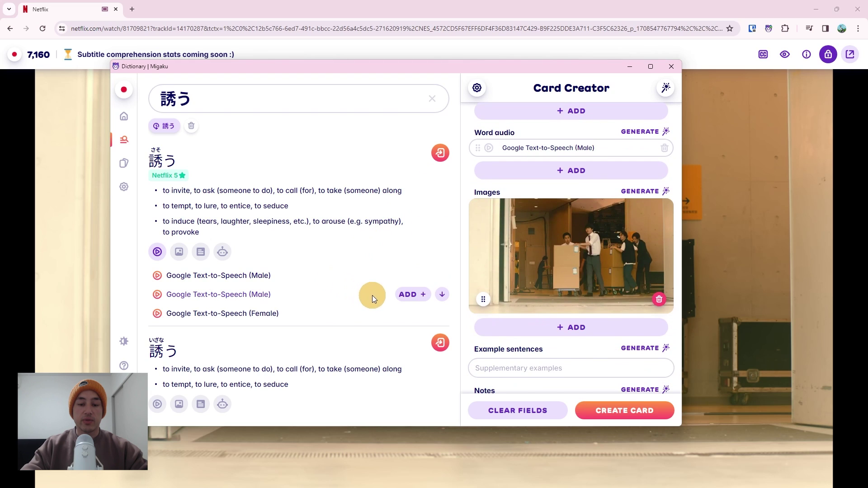
pyautogui.click(408, 296)
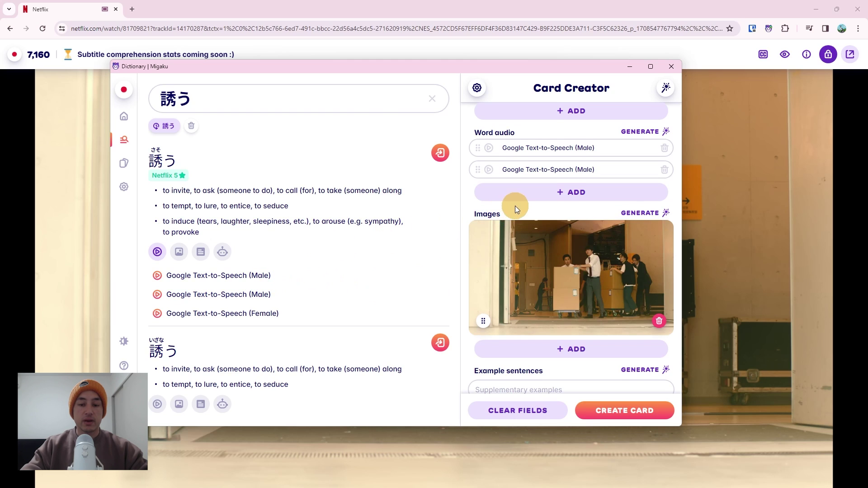
# Step: Add the second dictionary image and the first example sentence of 誘う to the card
pyautogui.scroll(-2, 514, 206)
pyautogui.click(179, 252)
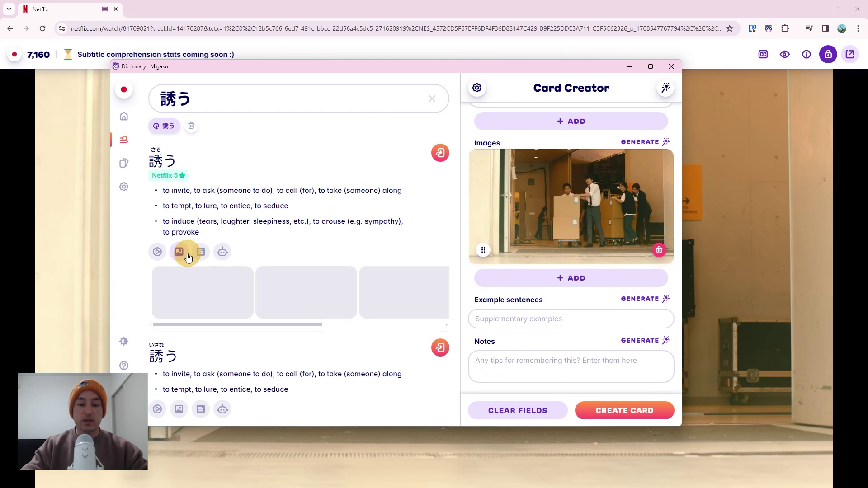
pyautogui.click(306, 291)
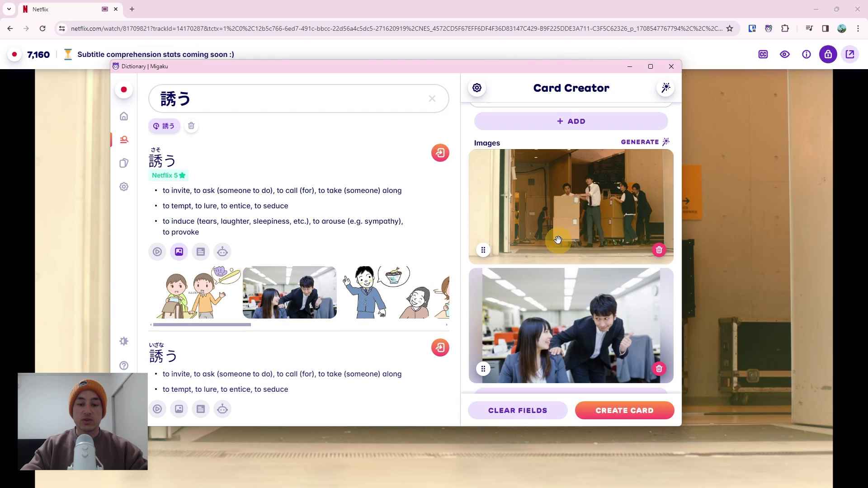
pyautogui.scroll(-3, 558, 240)
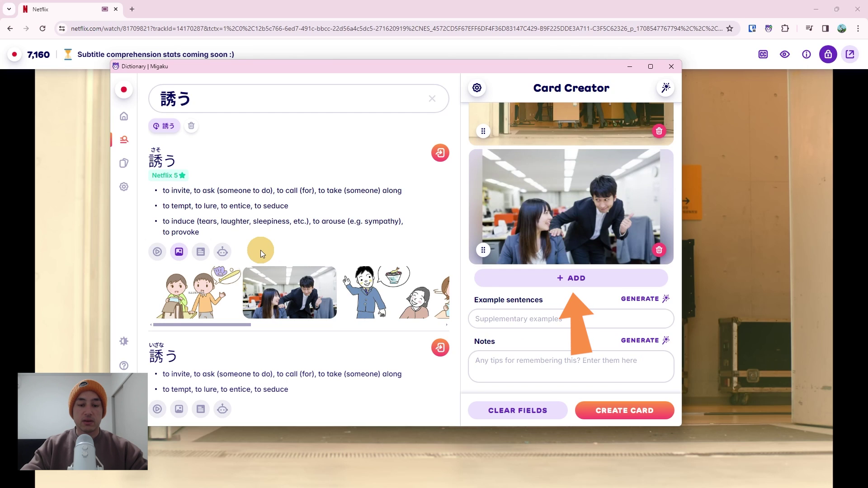
pyautogui.click(223, 255)
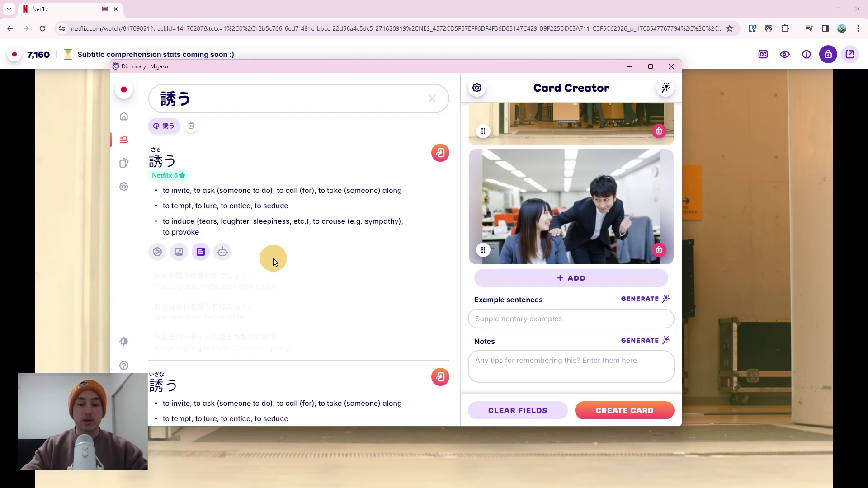
pyautogui.click(411, 280)
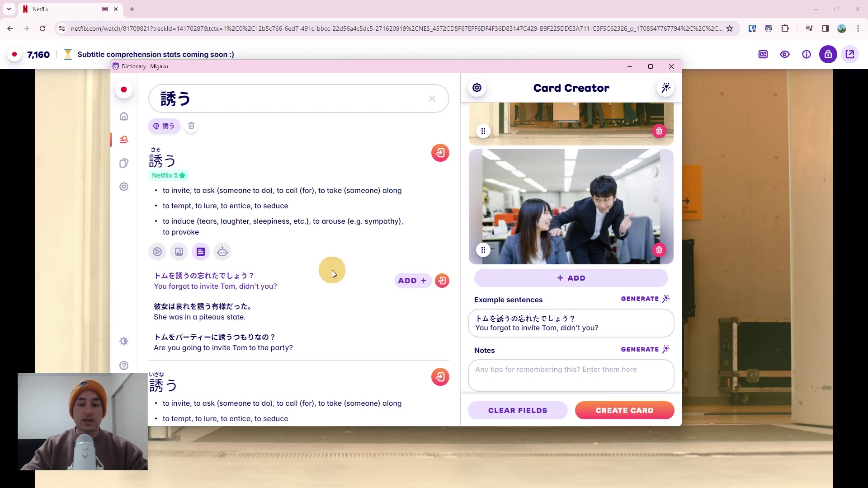
# Step: Add the AI explanation of 誘う in context to the card's notes and create the card
pyautogui.click(224, 254)
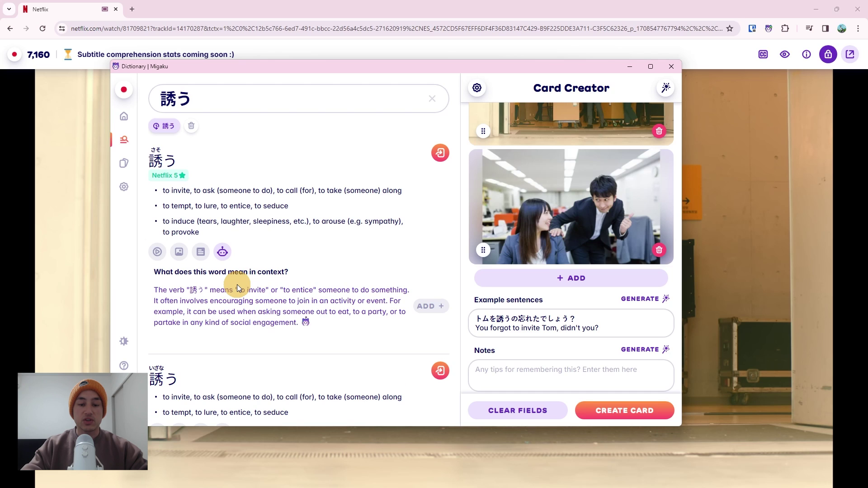
pyautogui.click(428, 307)
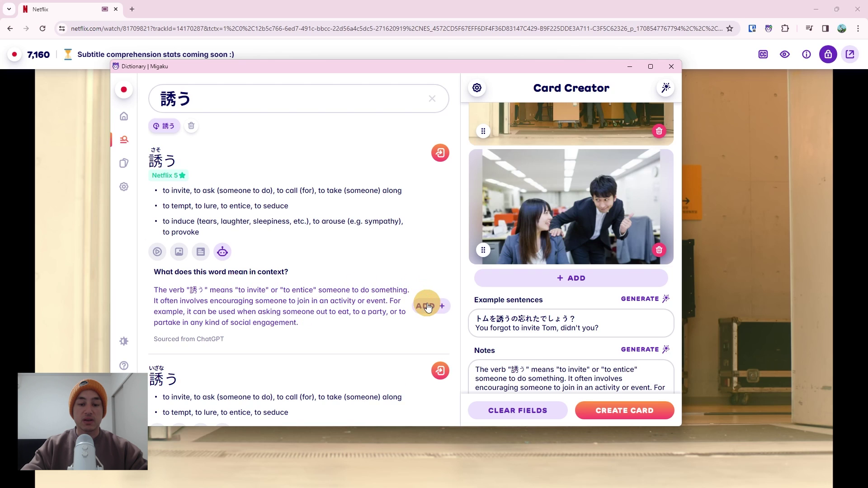
pyautogui.scroll(-1, 538, 326)
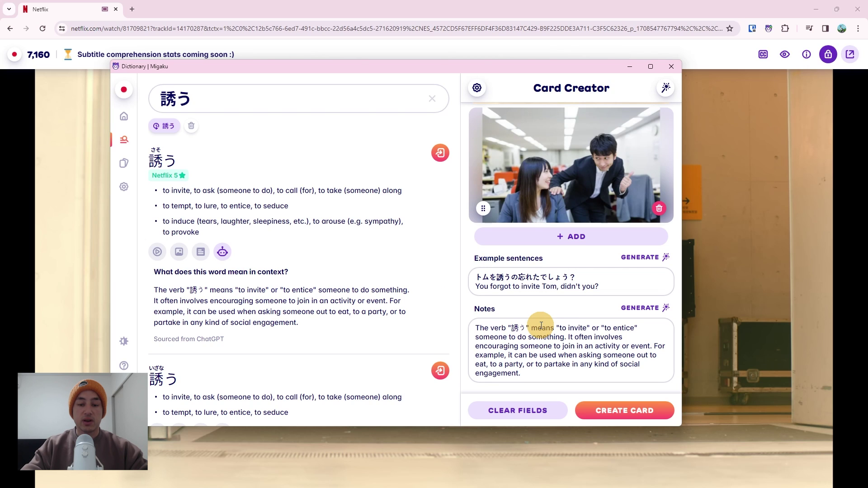
pyautogui.click(601, 412)
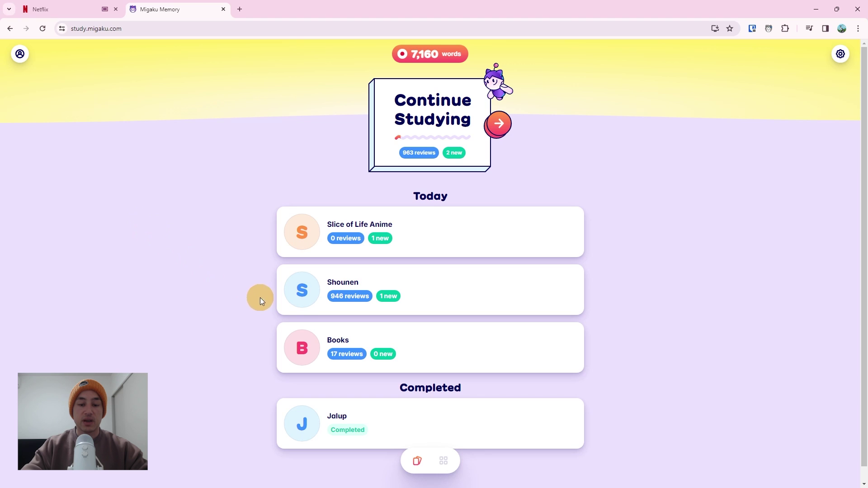
# Step: View the new 誘う card among the recently added cards in Migaku Memory, and open the flashcard section from the Migaku window
pyautogui.click(440, 462)
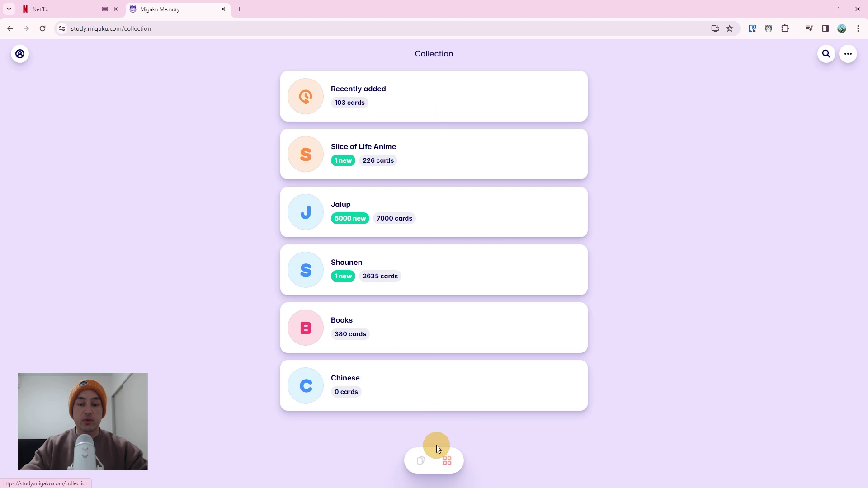
pyautogui.click(416, 108)
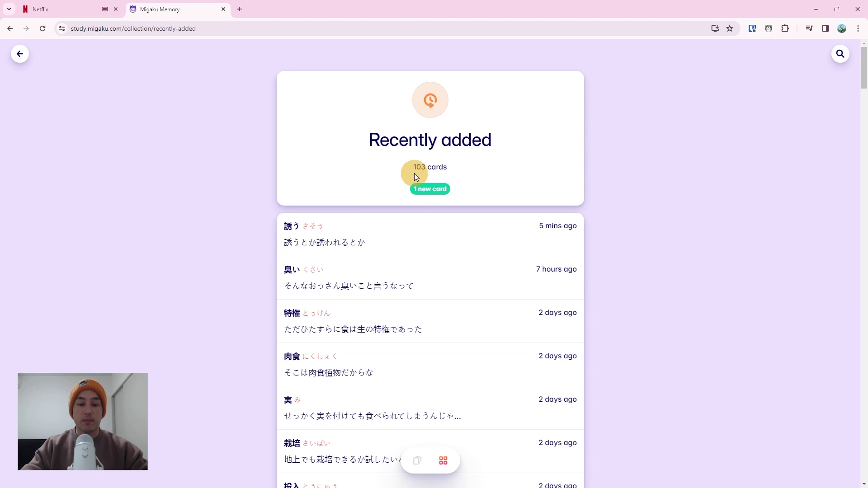
pyautogui.click(413, 236)
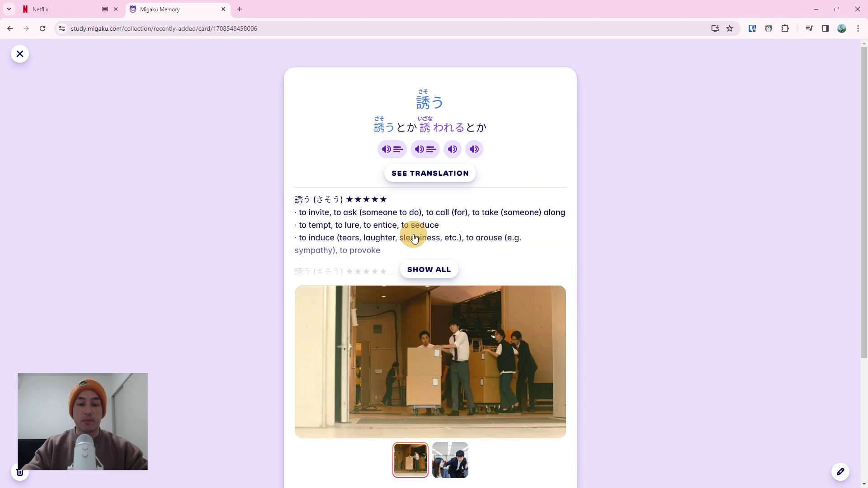
pyautogui.click(414, 238)
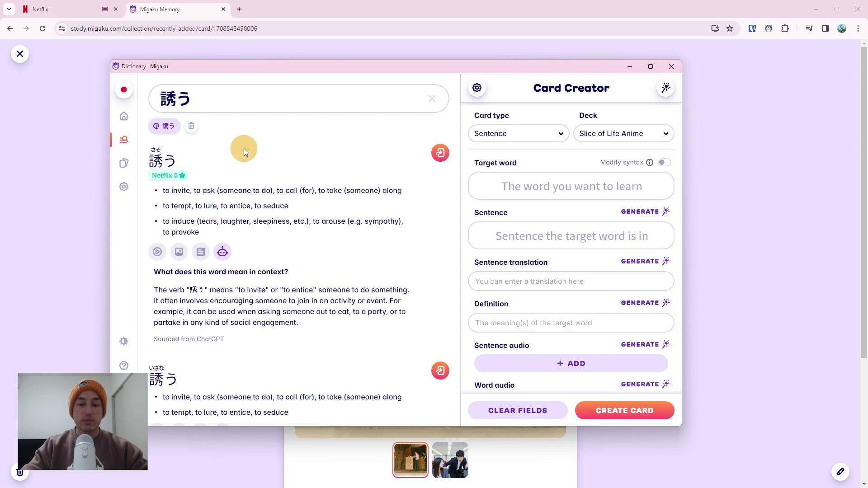
pyautogui.click(121, 166)
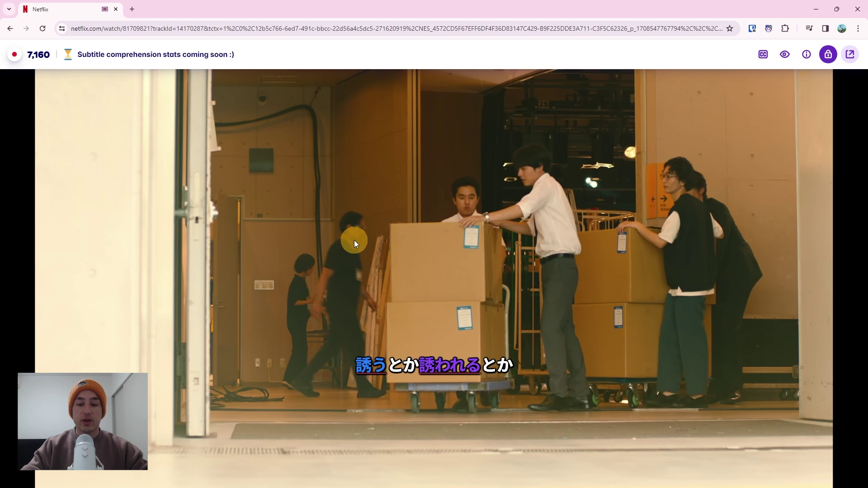
# Step: Jump to the previous subtitle of the Netflix episode, replay the current one and skip ahead to the next
pyautogui.press('Left')
pyautogui.press('a')
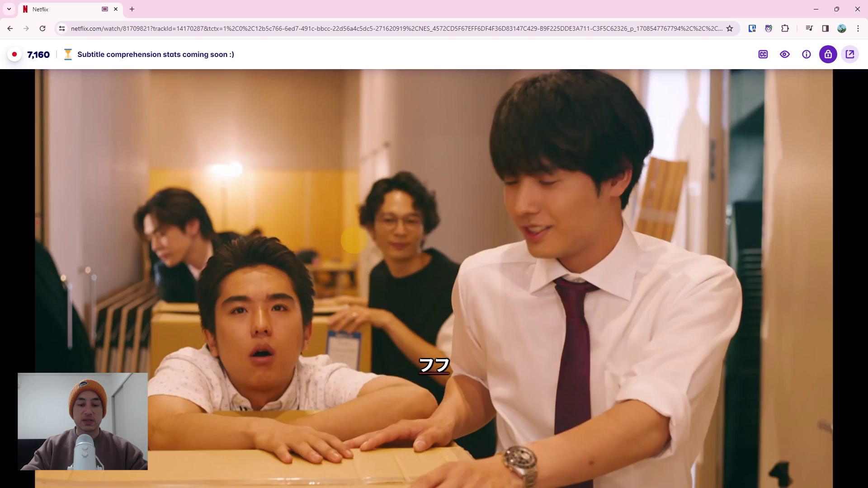
pyautogui.press('Down')
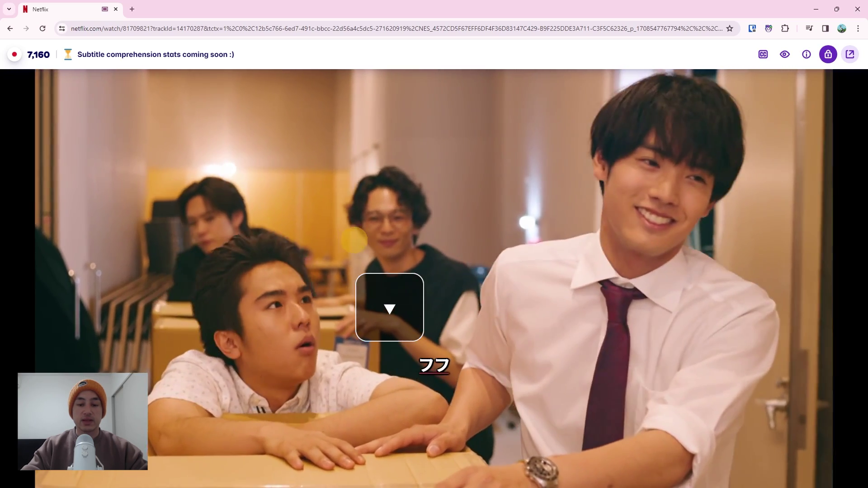
pyautogui.press('s')
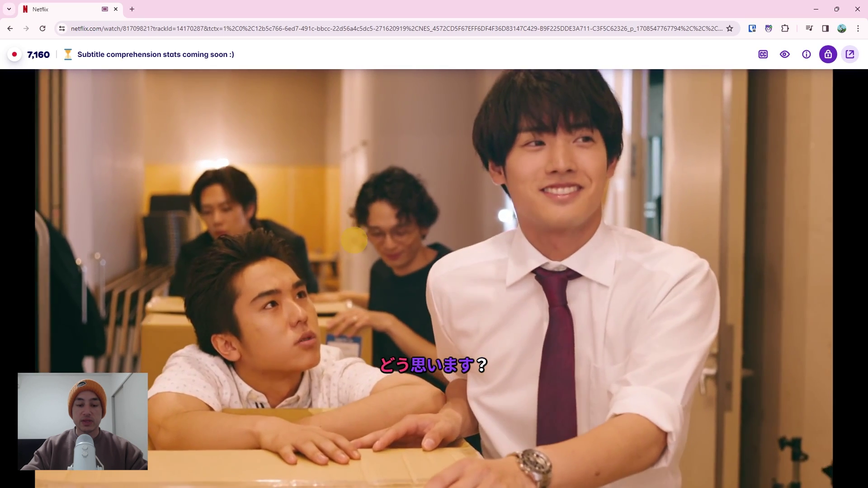
pyautogui.press('Right')
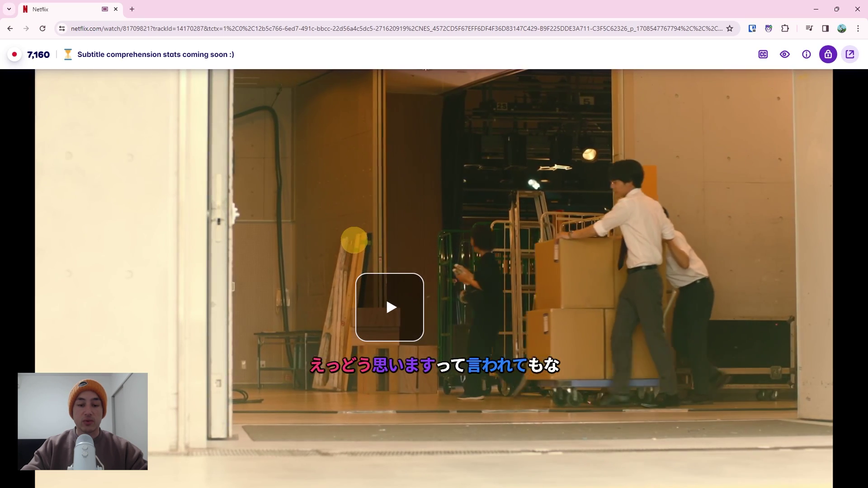
pyautogui.press('d')
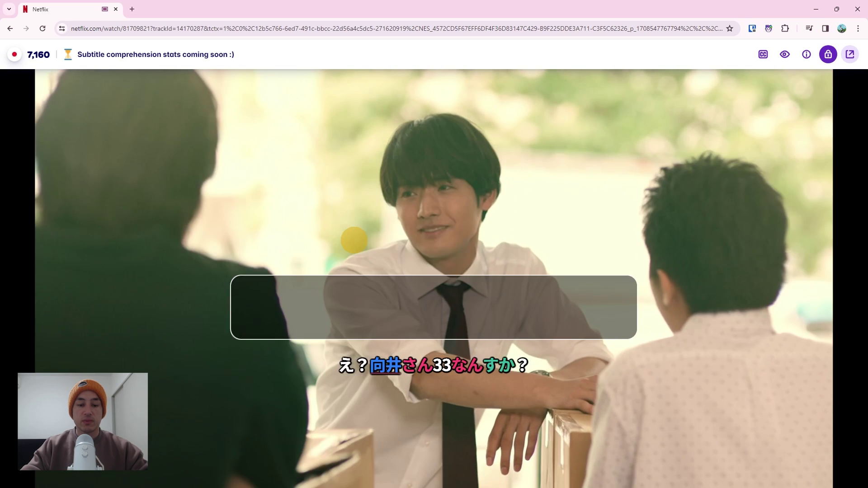
# Step: Pause and resume the Netflix episode several times
pyautogui.click(355, 242)
pyautogui.click(355, 244)
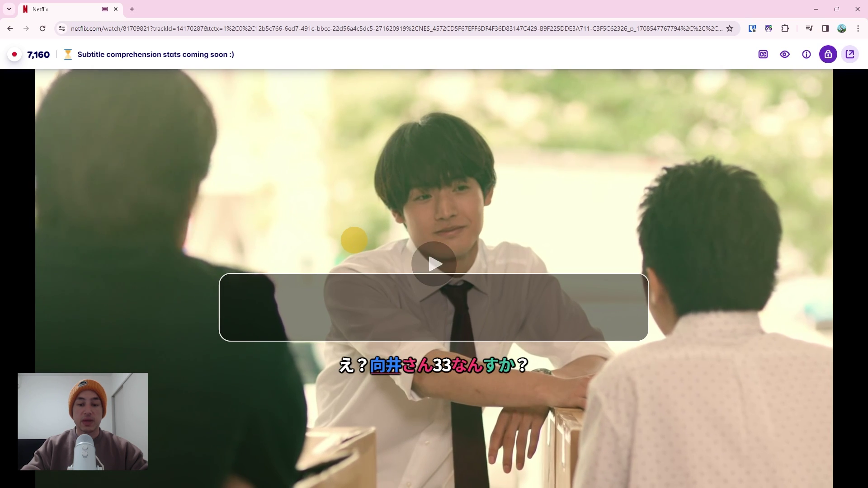
pyautogui.click(355, 243)
pyautogui.click(355, 243)
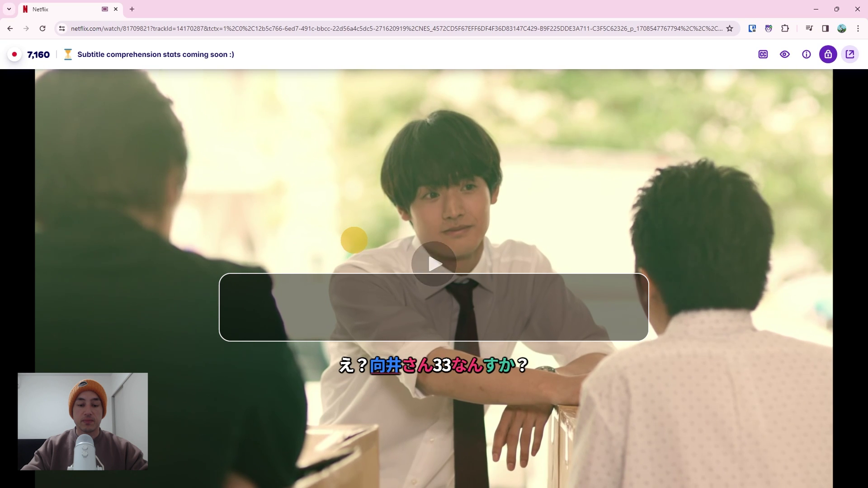
pyautogui.click(355, 244)
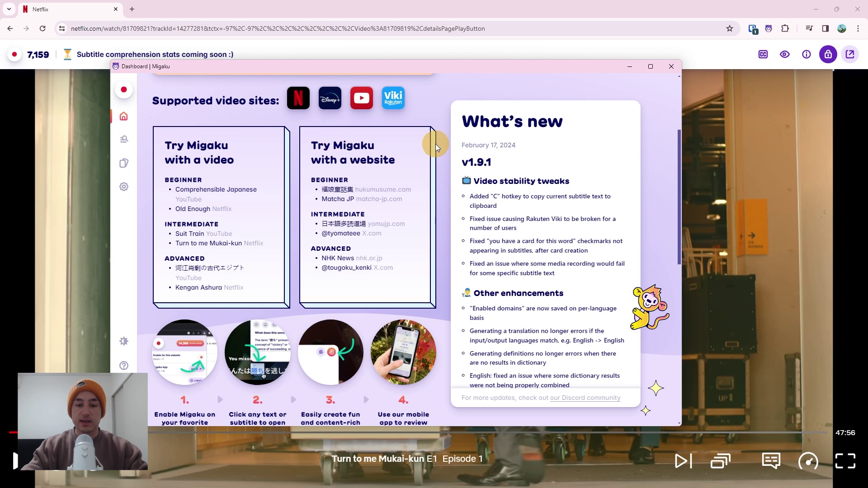
# Step: Open the suggested beginner site hukumusume.com from the Migaku dashboard, dismiss the translation offer and enable Migaku for this website
pyautogui.click(343, 190)
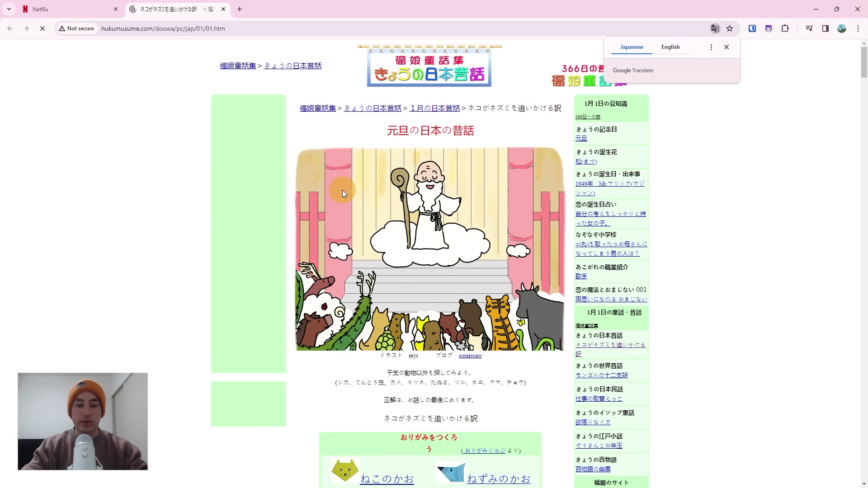
pyautogui.click(725, 48)
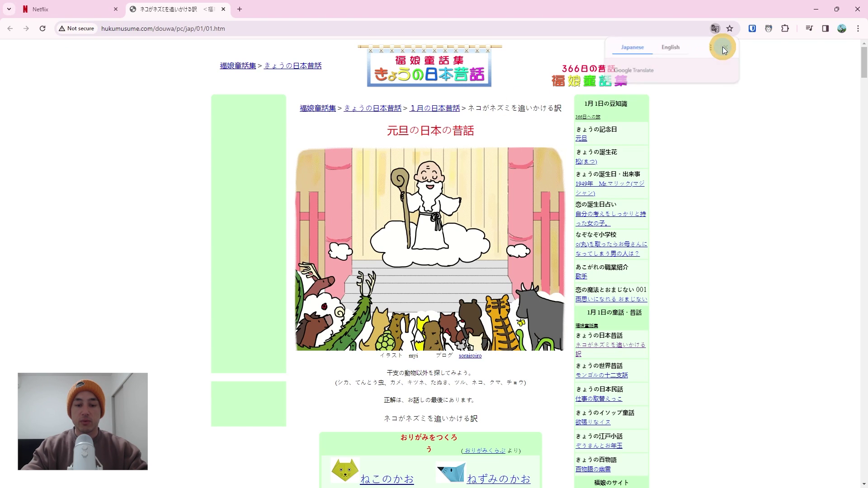
pyautogui.click(767, 32)
pyautogui.click(759, 100)
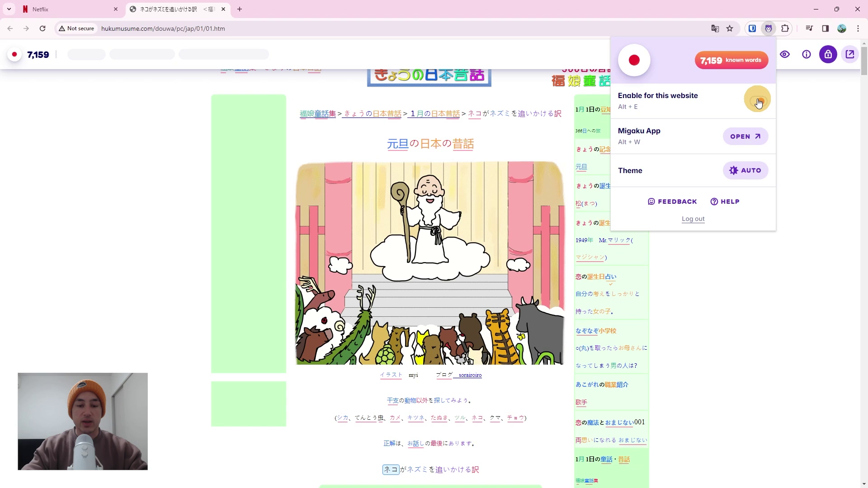
# Step: Close the extension popup and display the fairy tale page's detailed comprehension statistics
pyautogui.click(299, 56)
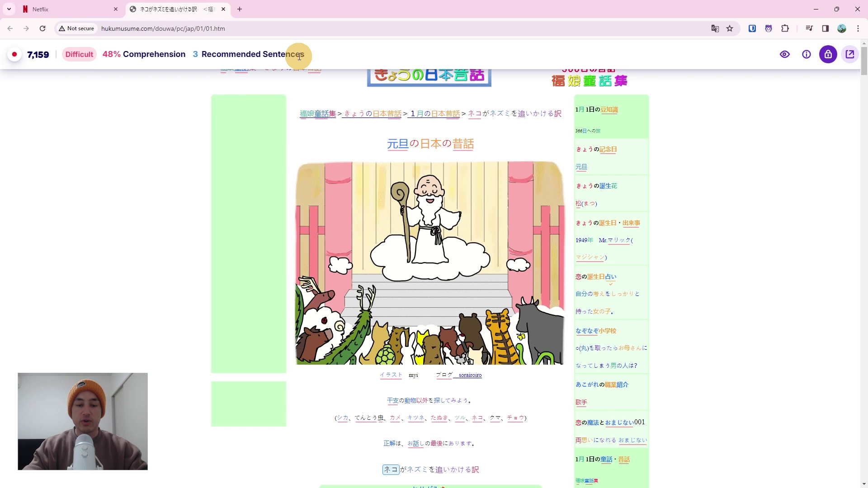
pyautogui.moveTo(89, 55)
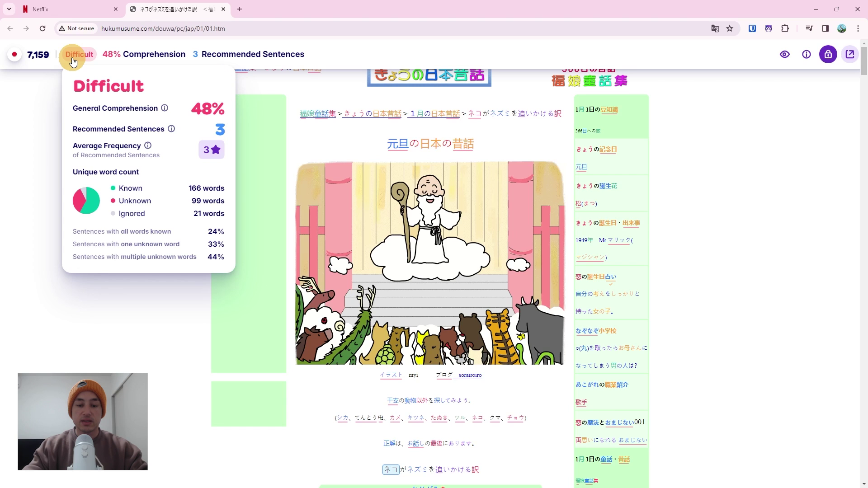
# Step: Look up the word シカ in the animal list below the fairy tale's illustration, and close its dictionary entry
pyautogui.scroll(-5, 93, 310)
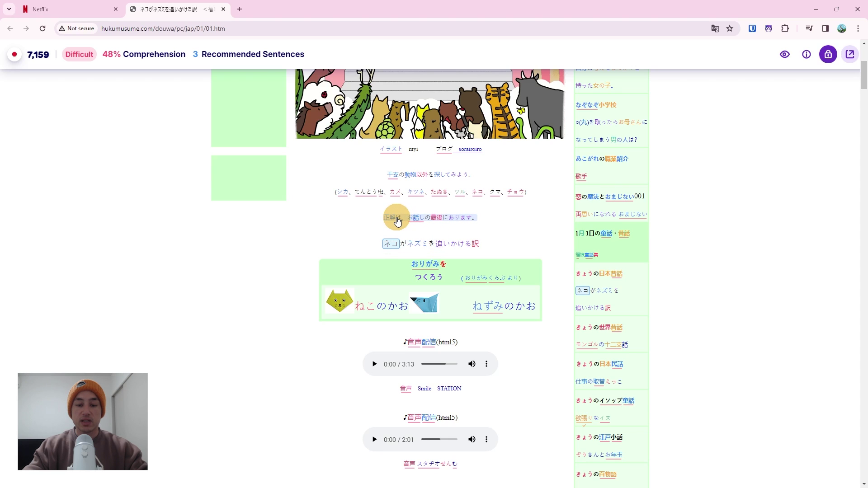
pyautogui.click(347, 196)
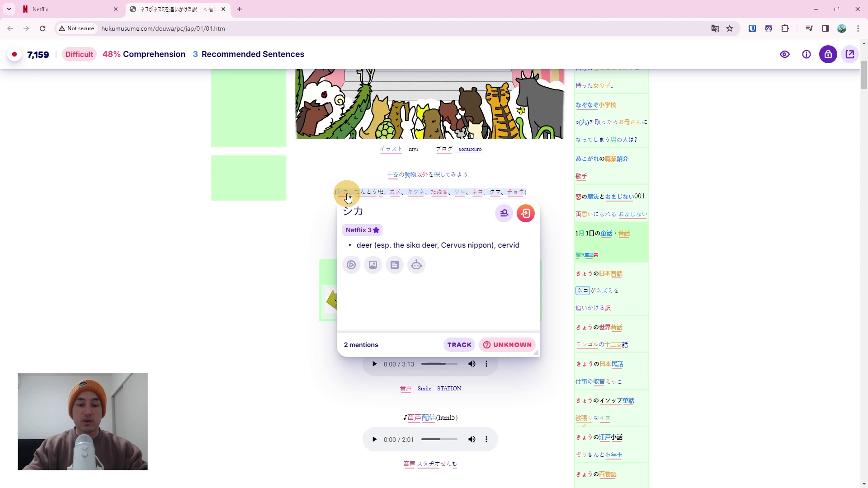
pyautogui.click(318, 210)
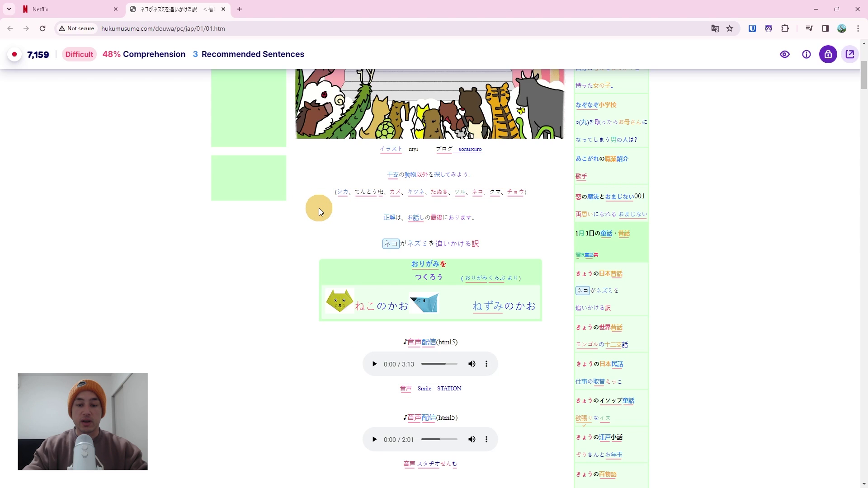
# Step: Display the dictionary entries for てんとう, ツル, 以外 and 干支 one after another in the text below the illustration
pyautogui.press('shift')
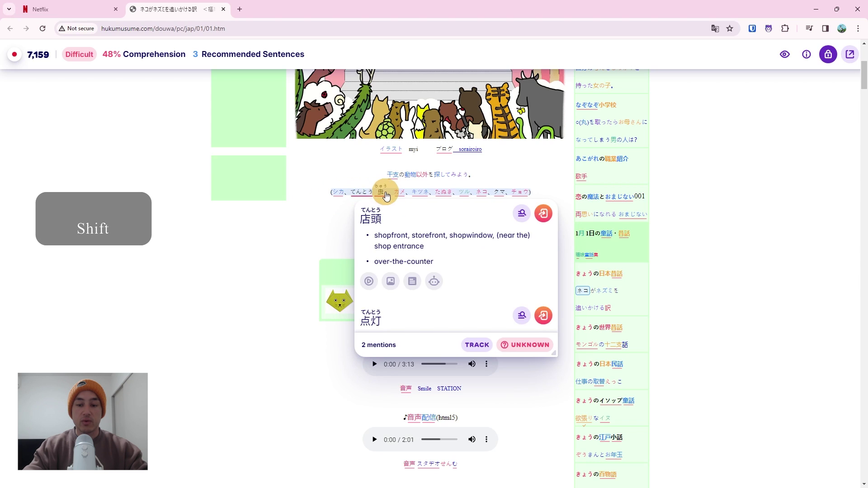
pyautogui.moveTo(478, 194)
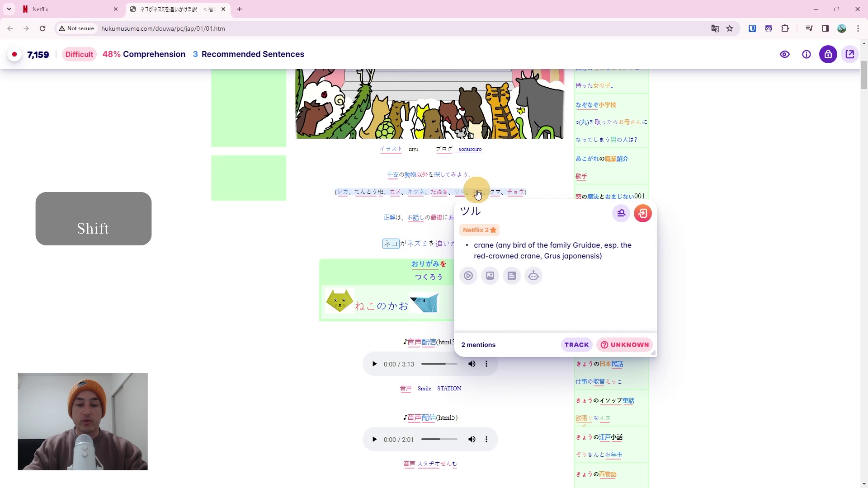
pyautogui.moveTo(421, 180)
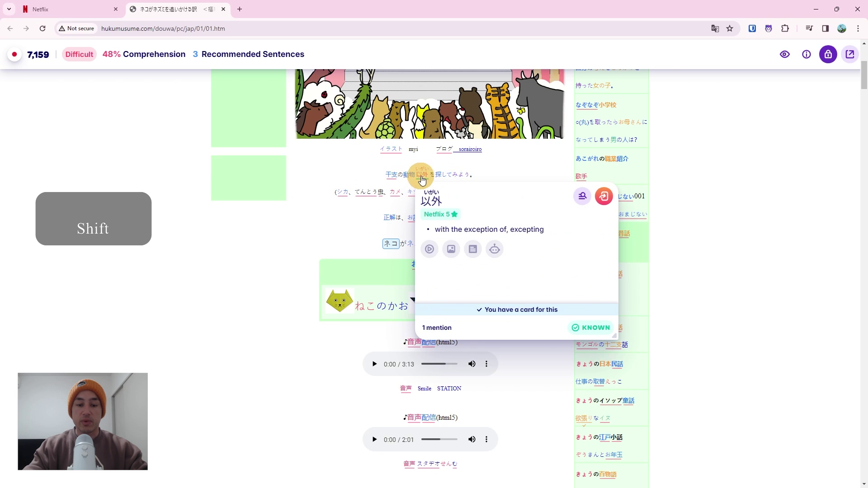
pyautogui.moveTo(390, 176)
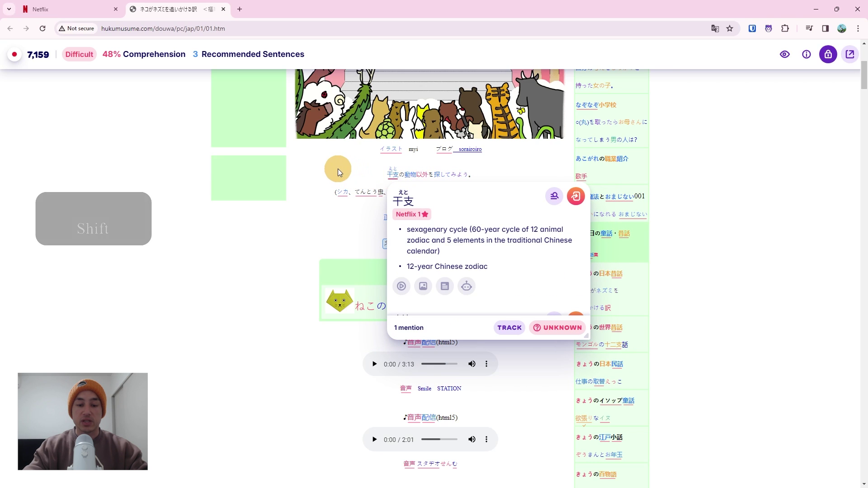